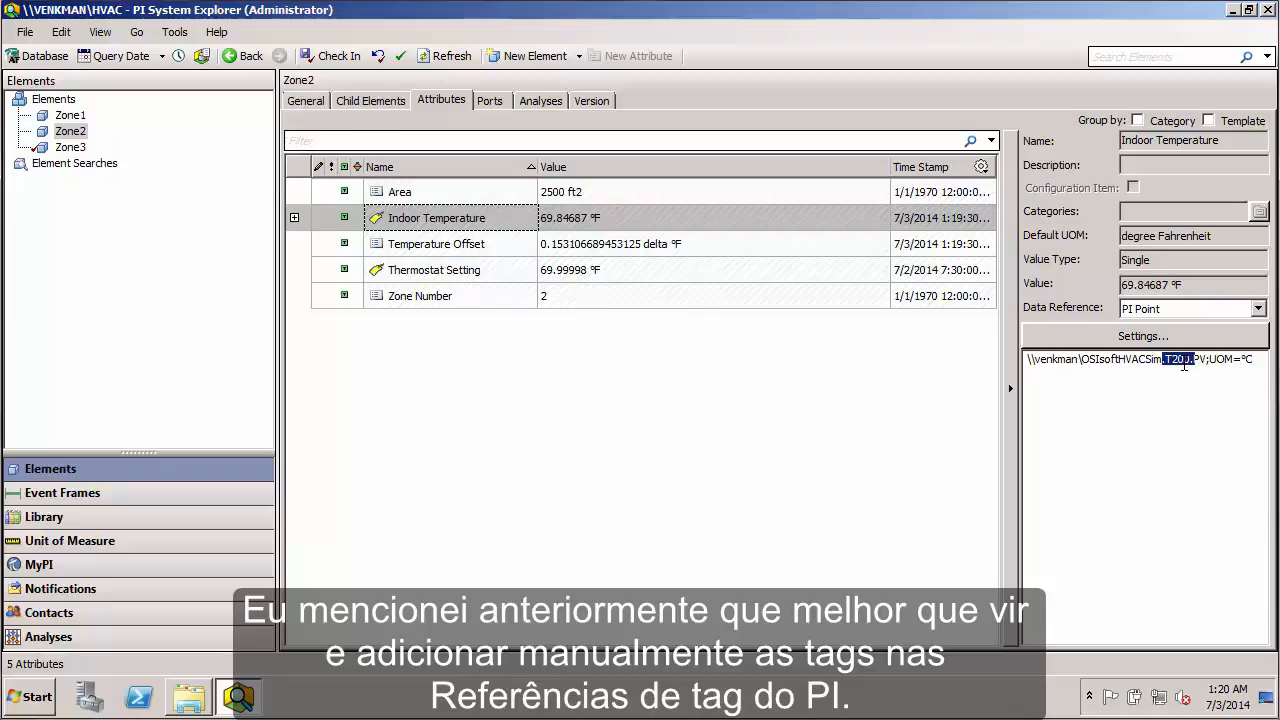
Step: Open ZoneTemplate in the Library and examine the tag code in the Indoor Temperature attribute's PI Point reference
left_click(46, 517)
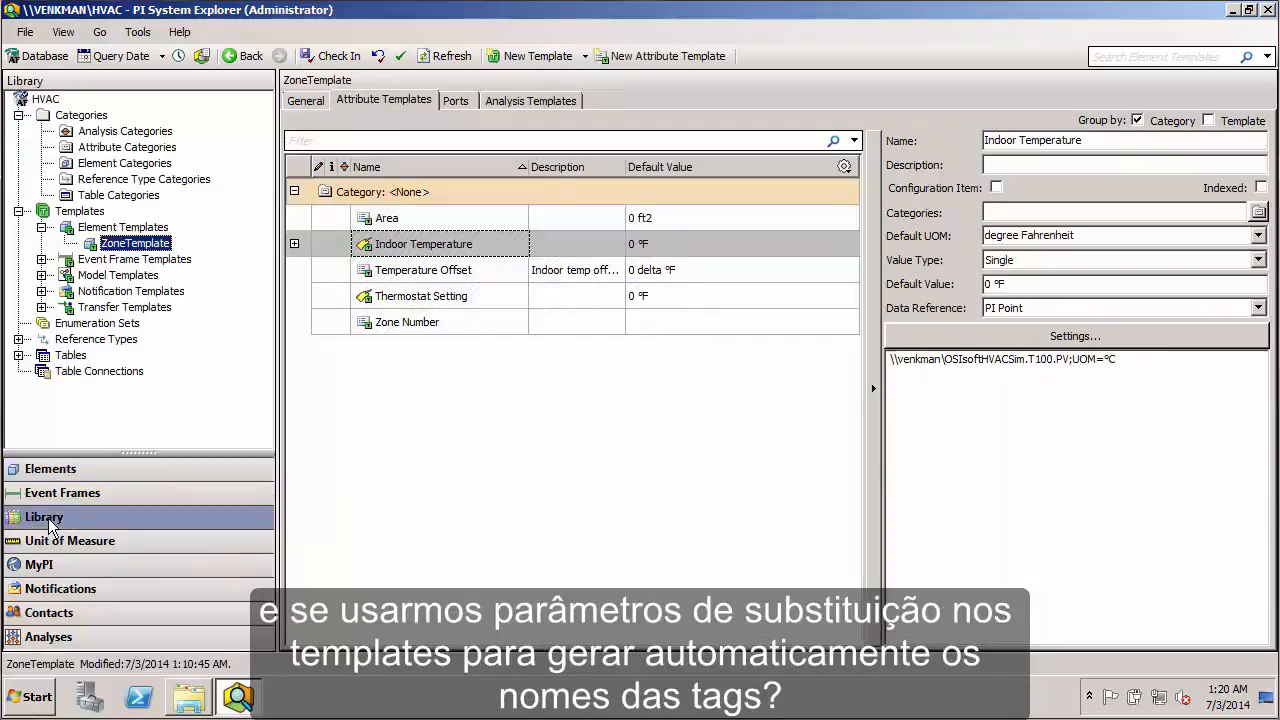
left_click(438, 250)
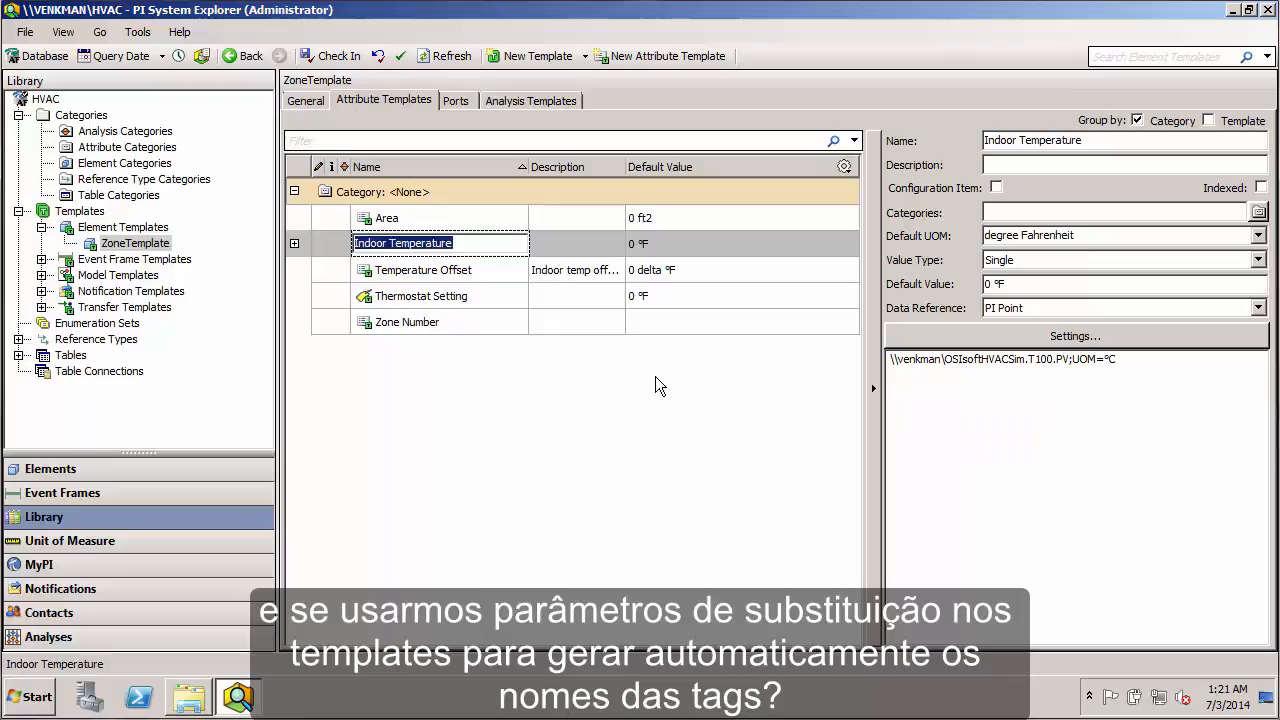
left_click_drag(1035, 360, 1058, 352)
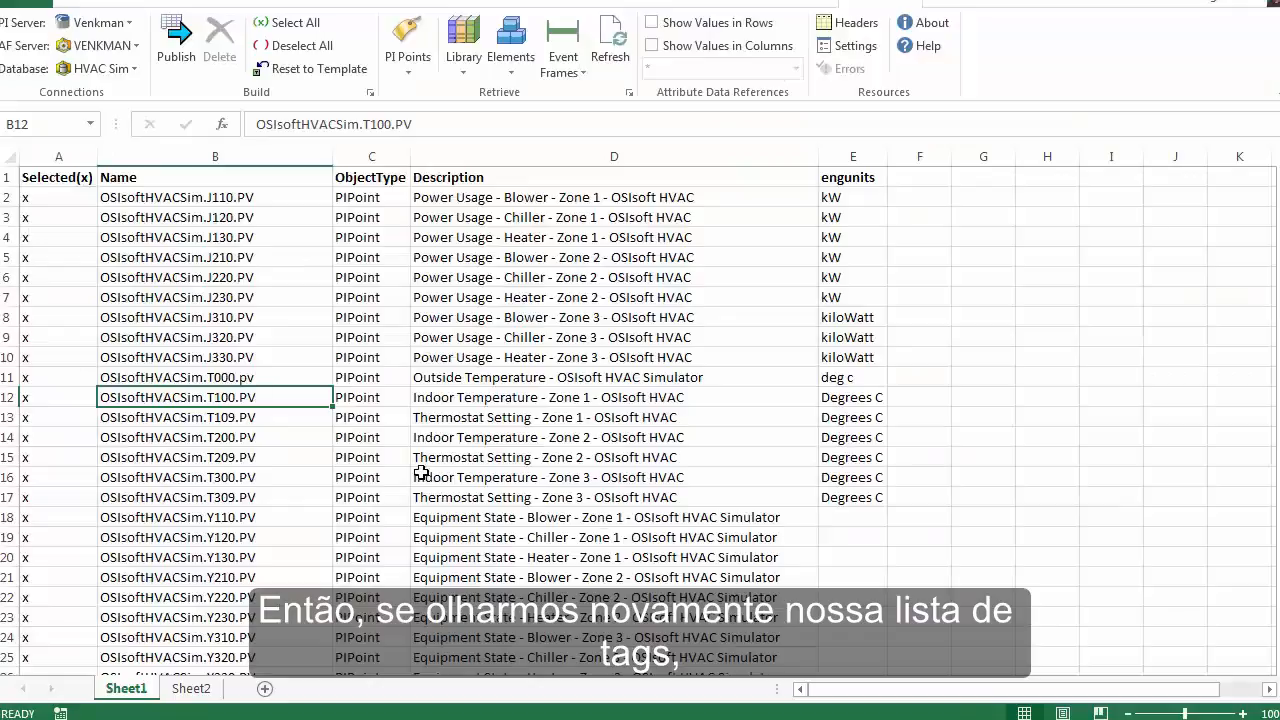
Step: Switch to the Excel tag list and compare the Indoor Temperature tag names with their descriptions for Zones 1, 2 and 3
left_click(234, 433, "ctrl")
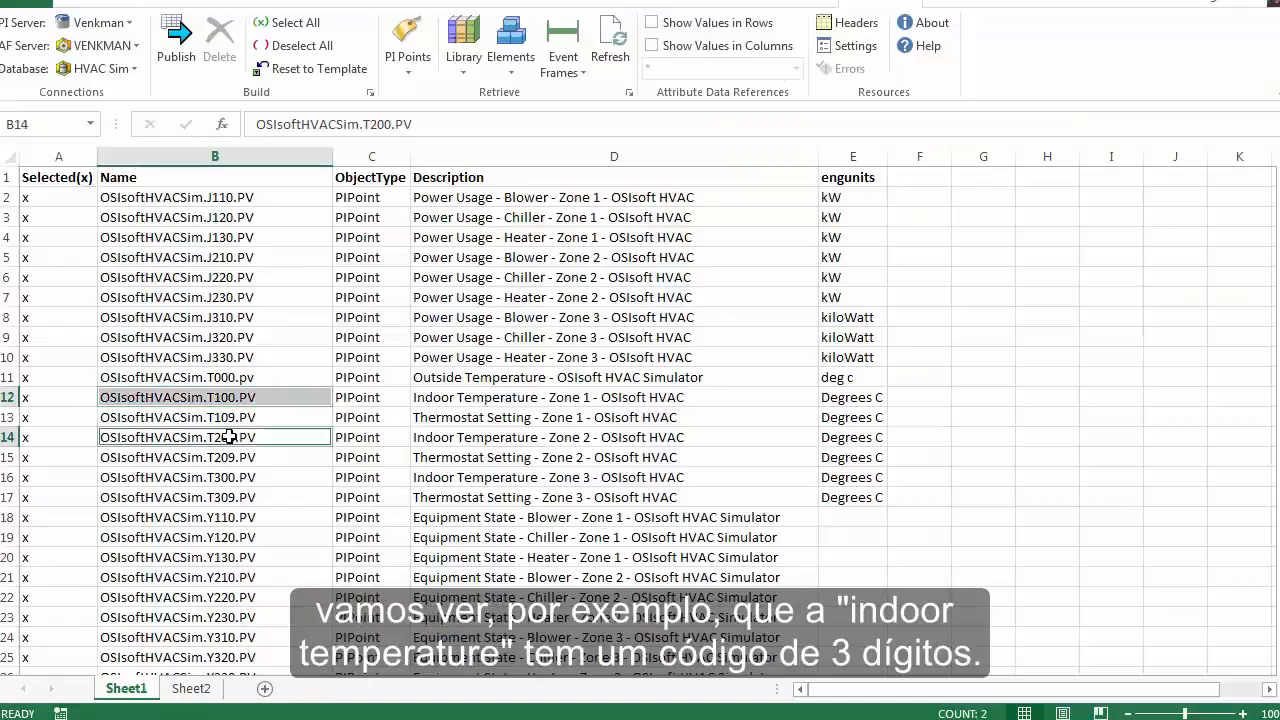
left_click(232, 477, "ctrl")
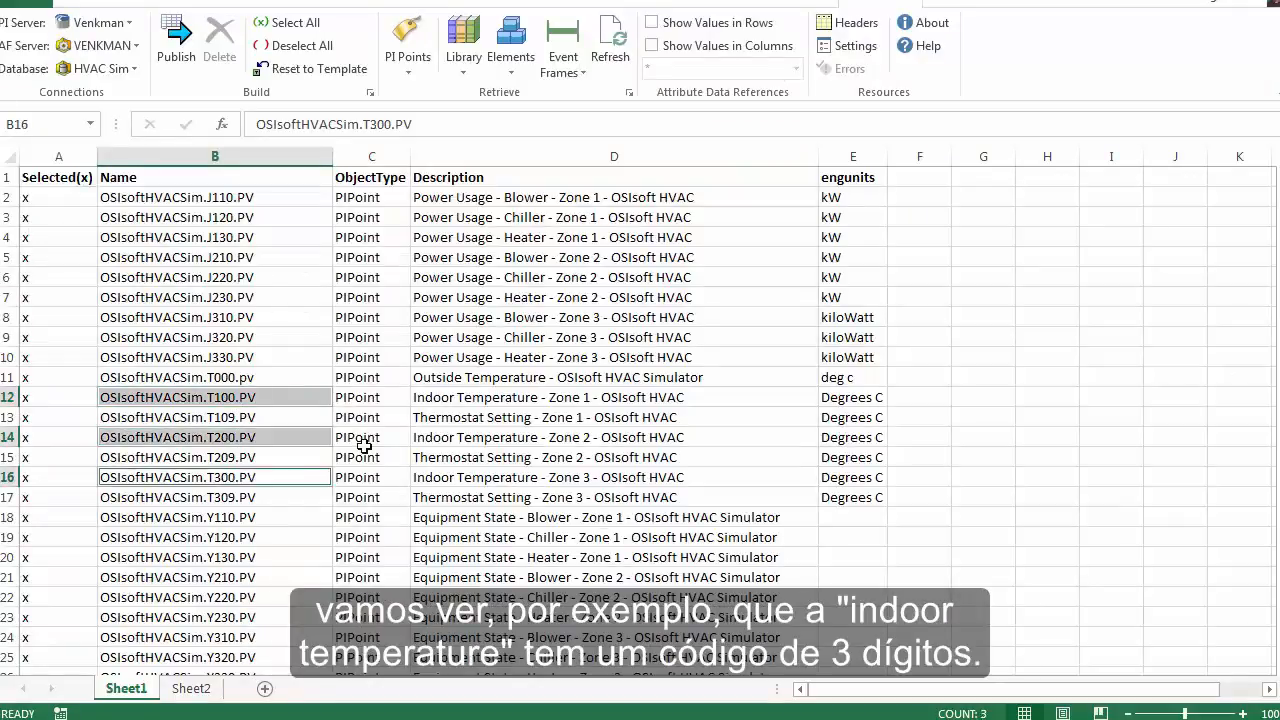
left_click(438, 398, "ctrl")
left_click(450, 433, "ctrl")
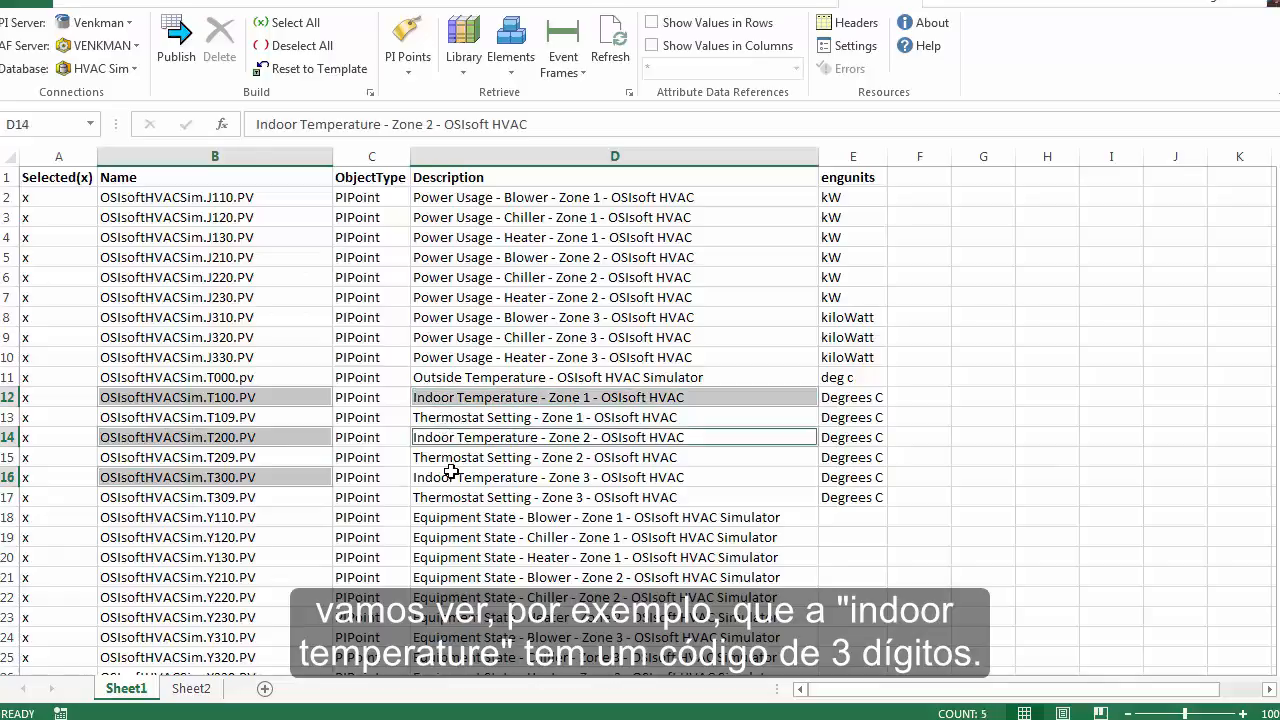
left_click(453, 477, "ctrl")
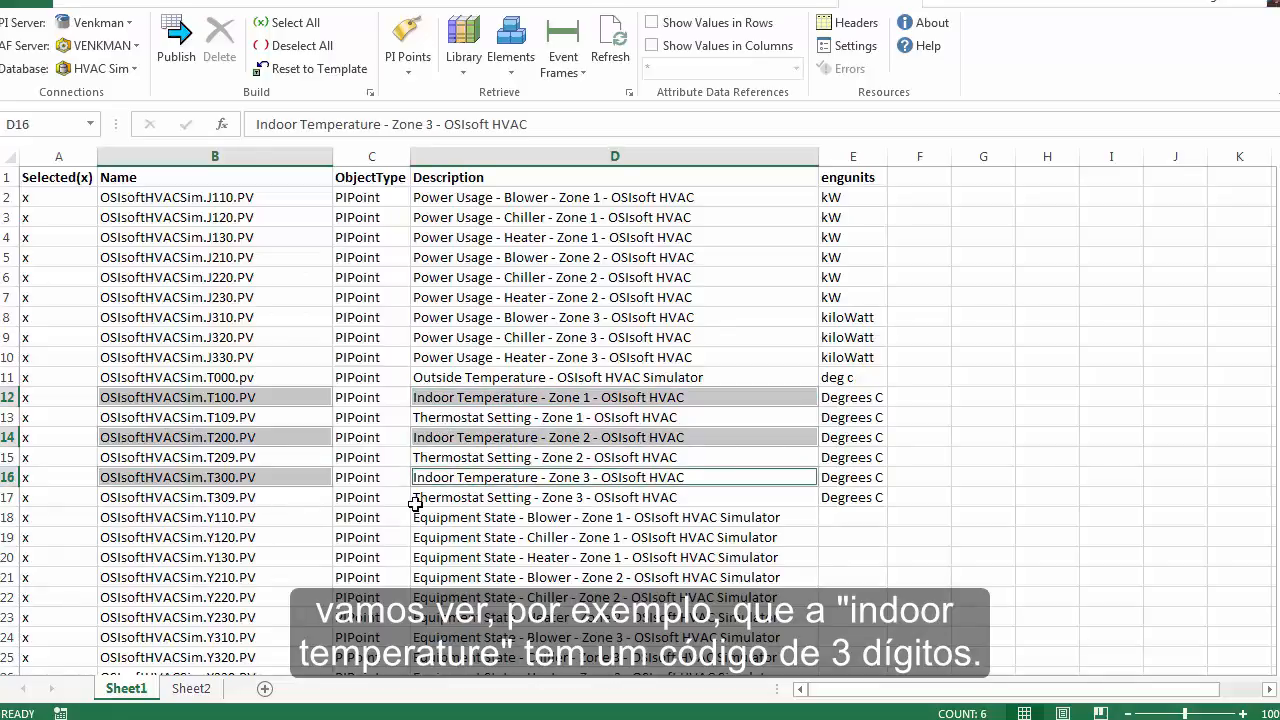
mouse_move(204, 386)
left_mouse_down()
mouse_move(246, 444)
mouse_move(245, 490)
left_mouse_up()
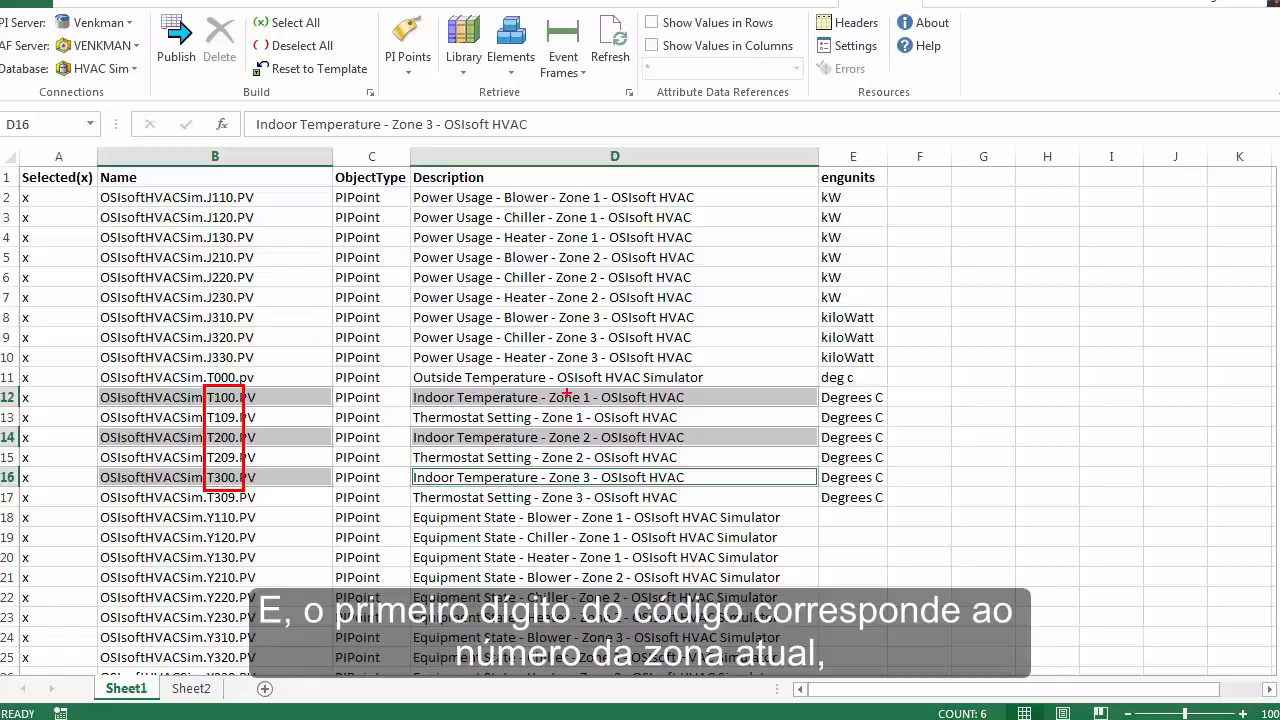
mouse_move(543, 388)
left_mouse_down()
mouse_move(597, 409)
mouse_move(592, 482)
mouse_move(546, 458)
left_mouse_up()
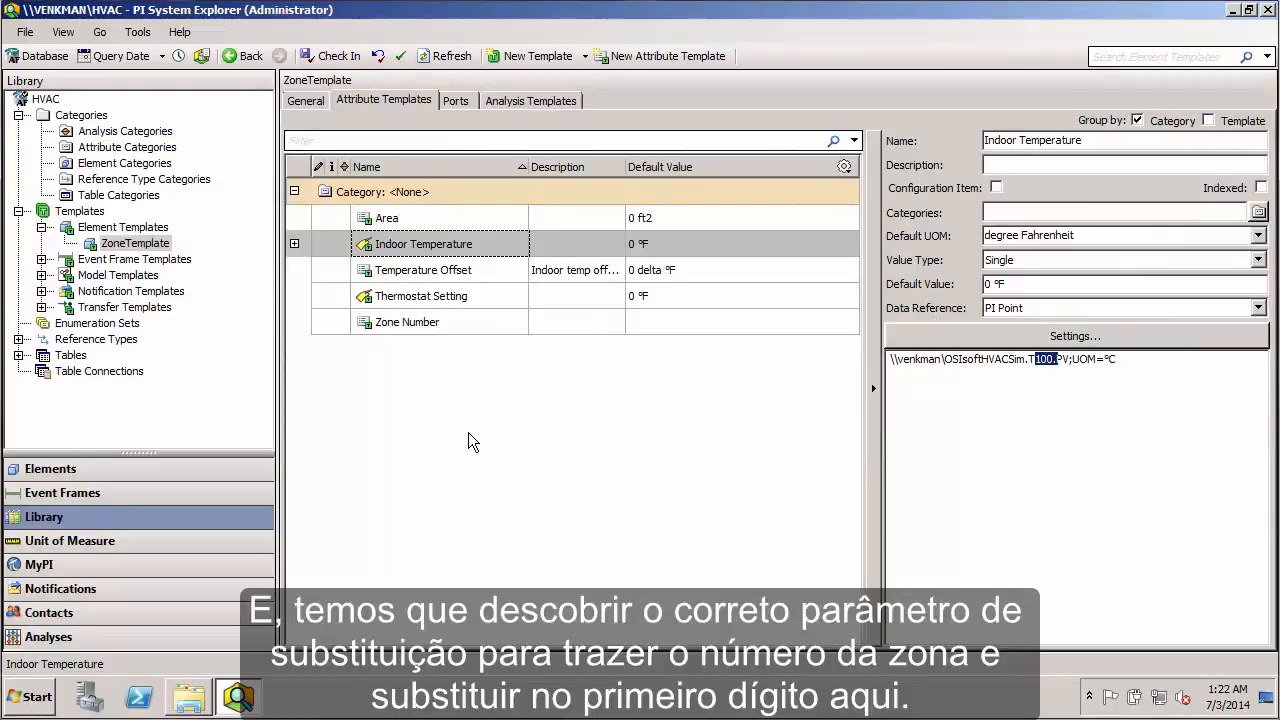
left_click(1040, 360)
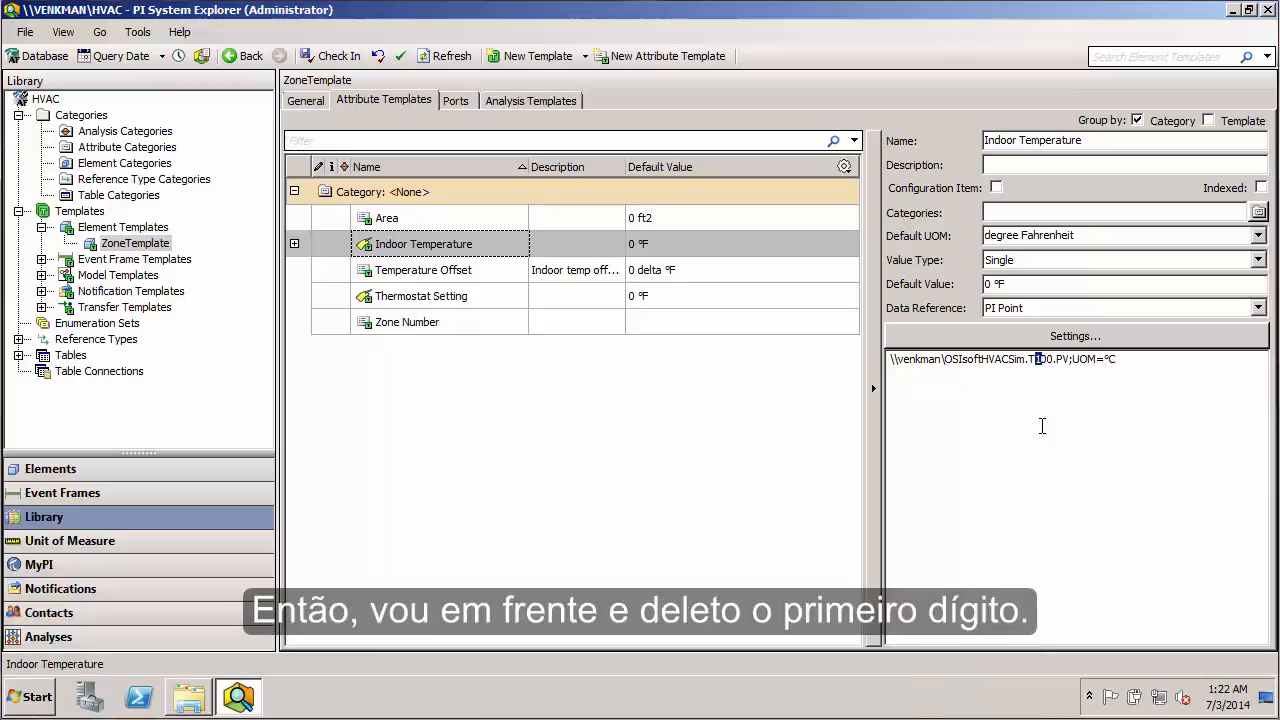
key("Delete")
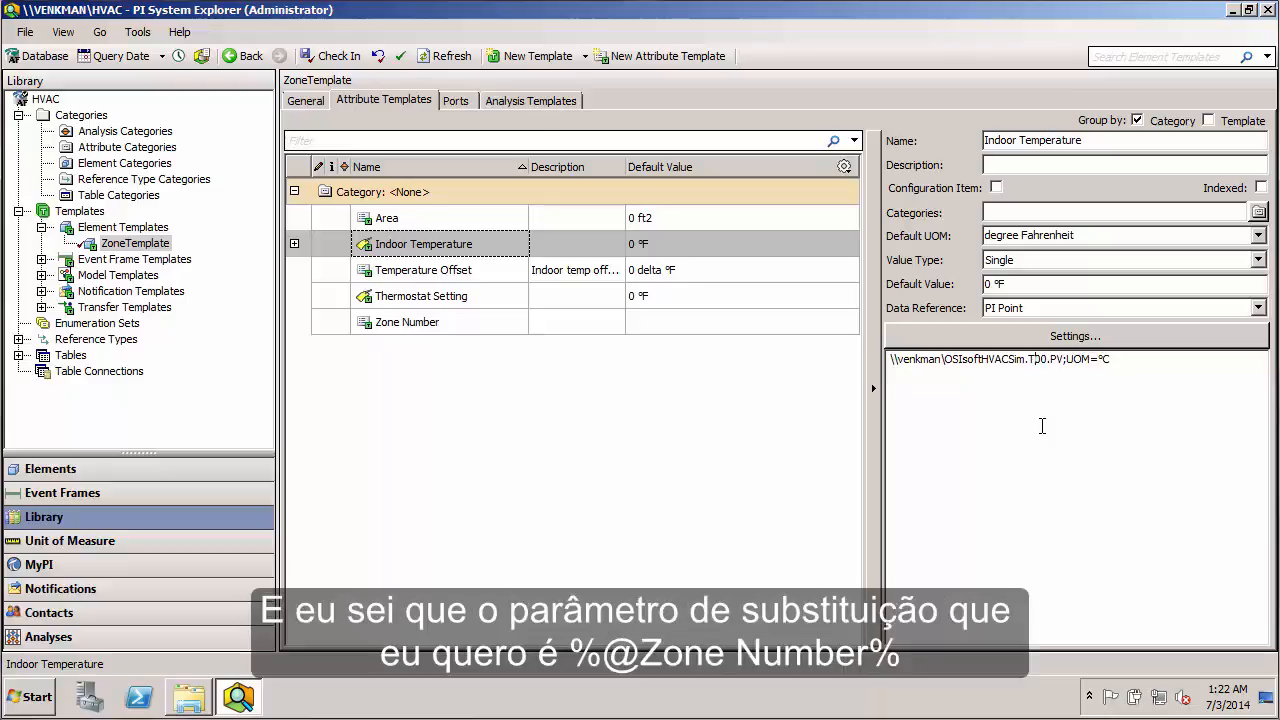
type("%@Zone ")
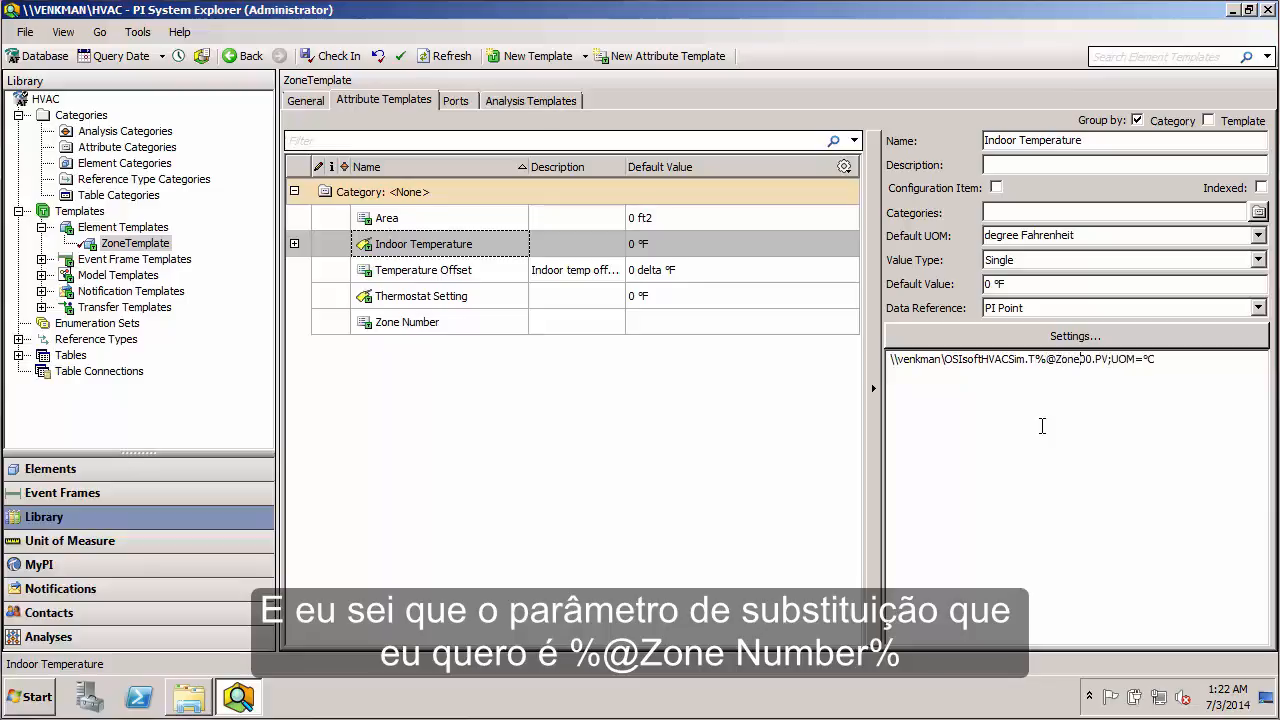
type("Number%")
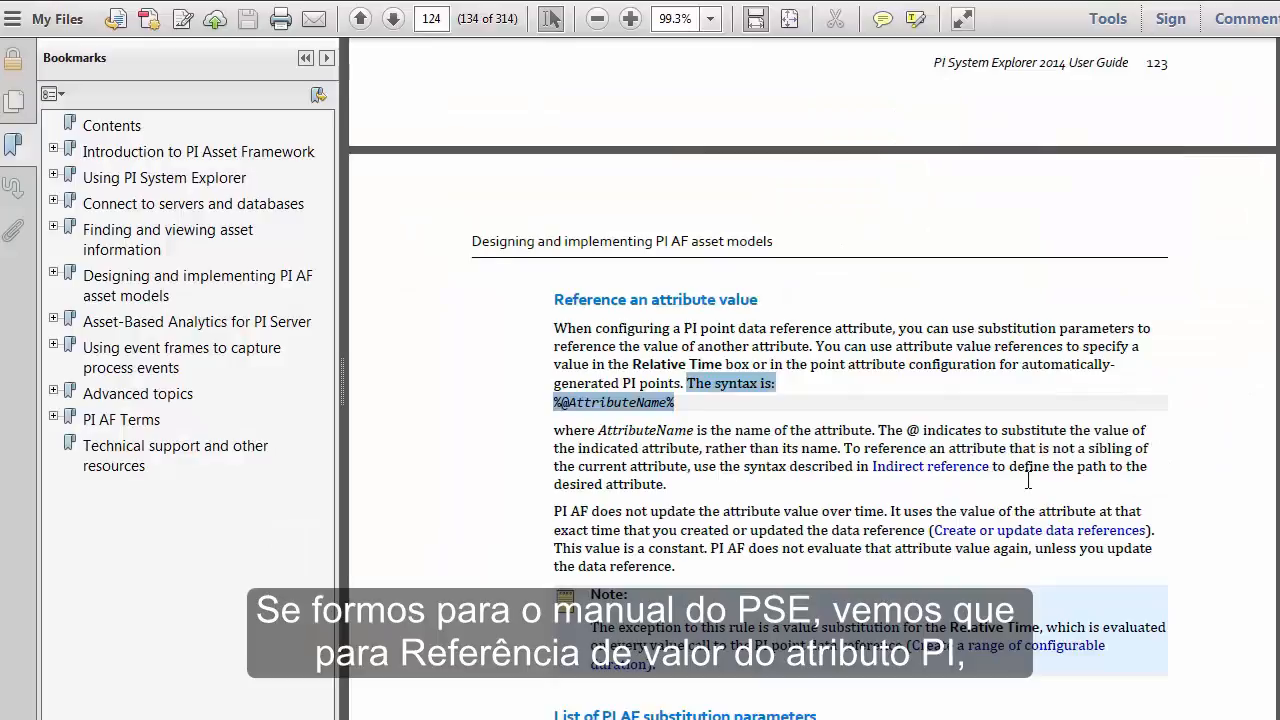
Step: Switch to the PI System Explorer user guide and read the attribute value substitution syntax under "Reference an attribute value"
left_click_drag(555, 300, 748, 304)
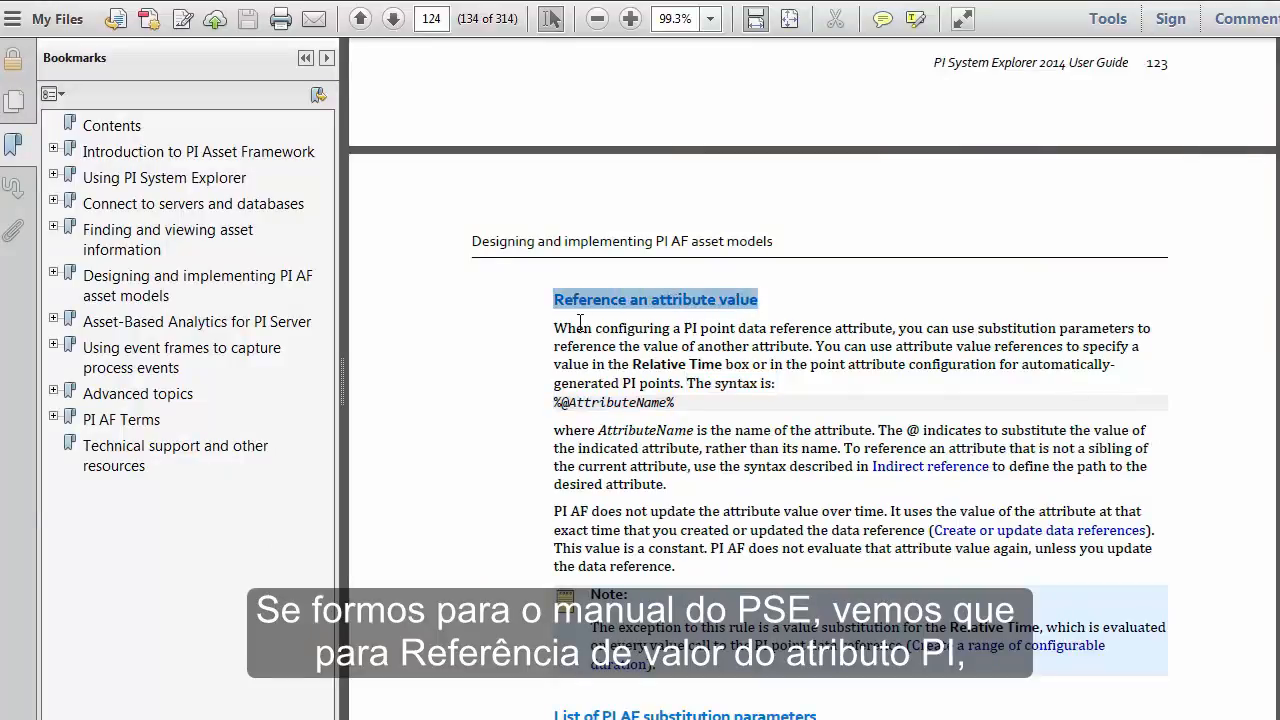
left_click_drag(555, 326, 812, 338)
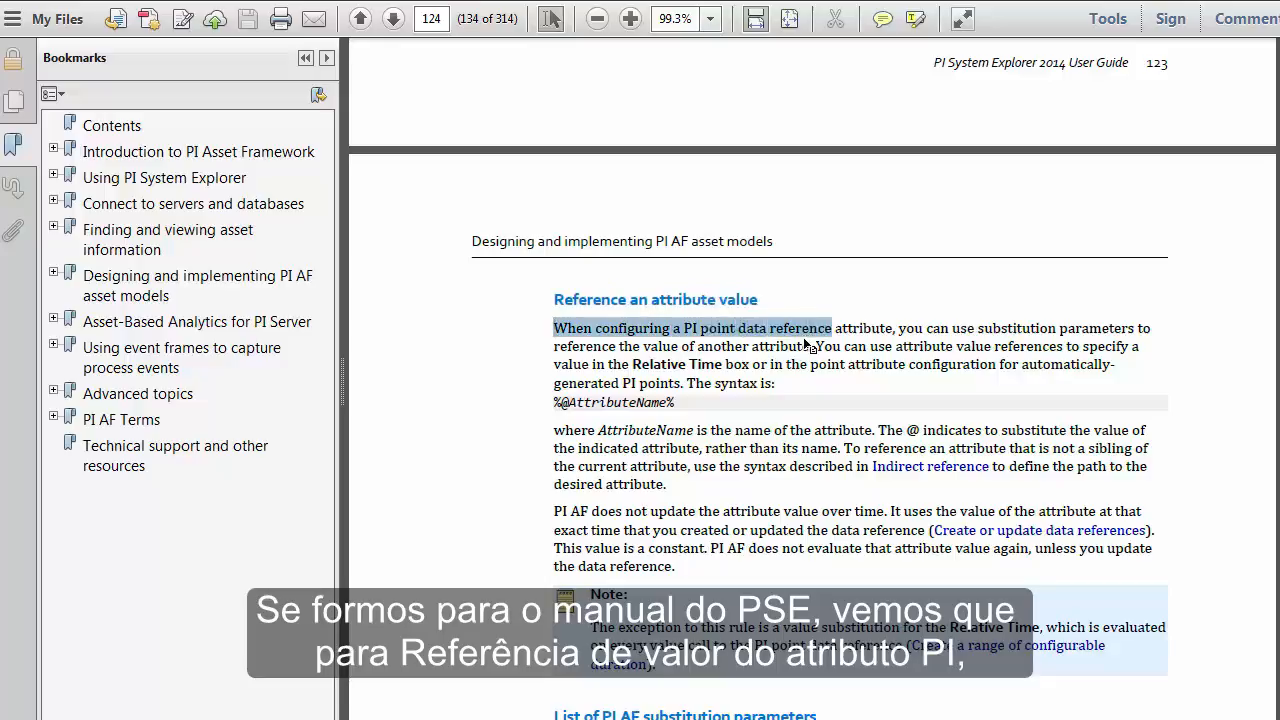
mouse_move(687, 383)
left_mouse_down()
mouse_move(731, 430)
mouse_move(724, 406)
mouse_move(678, 405)
left_mouse_up()
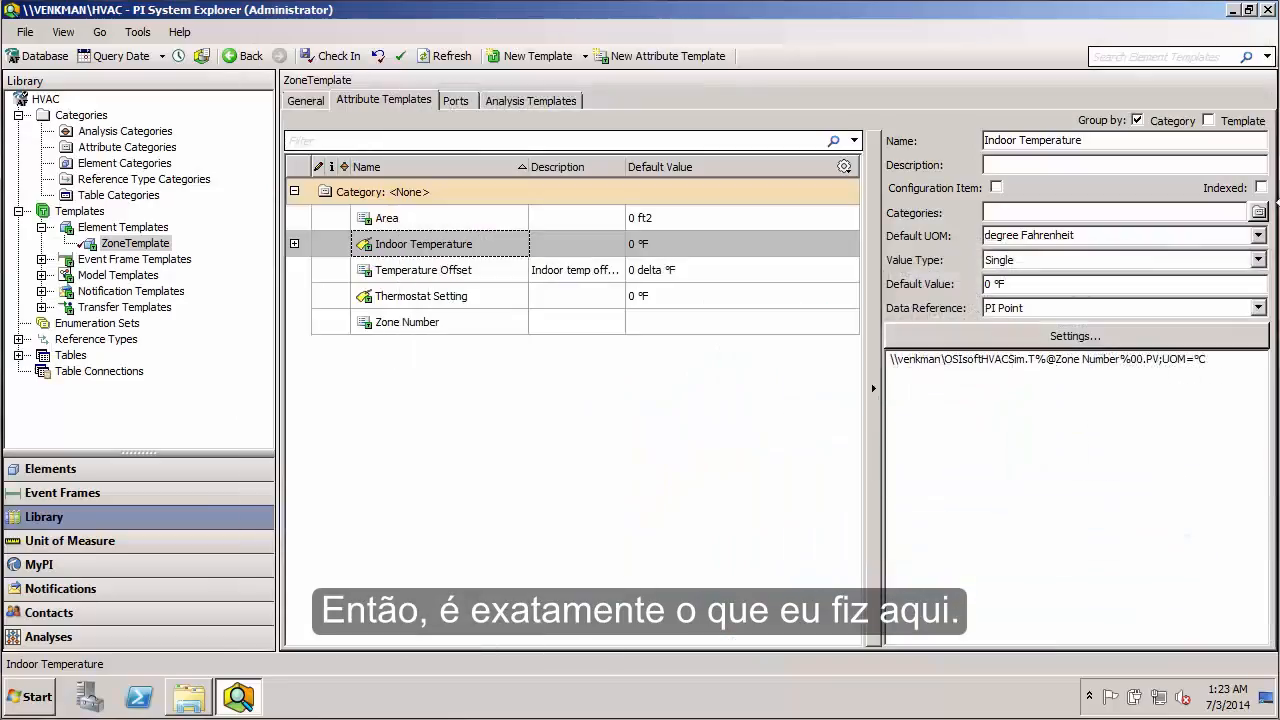
Step: Back in PI System Explorer, try %Attribute% as the substitution parameter in the Indoor Temperature template's tag path
left_click_drag(1046, 360, 1121, 362)
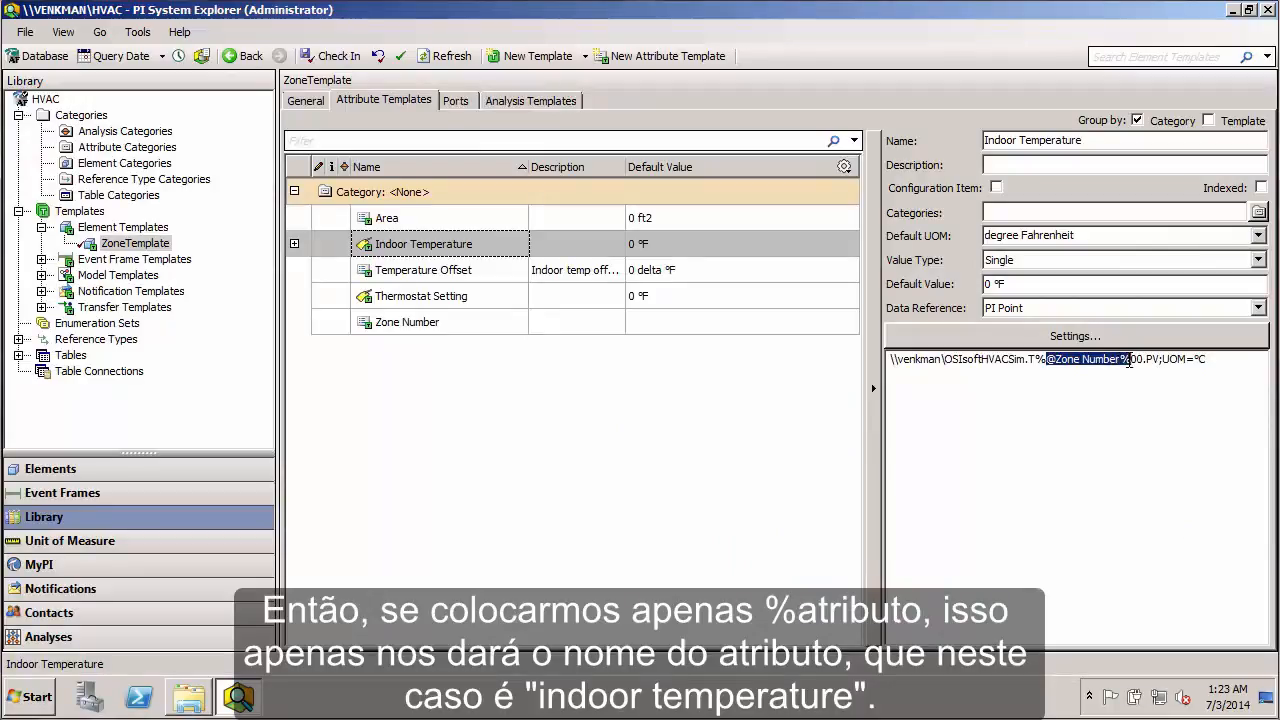
type("Attribute")
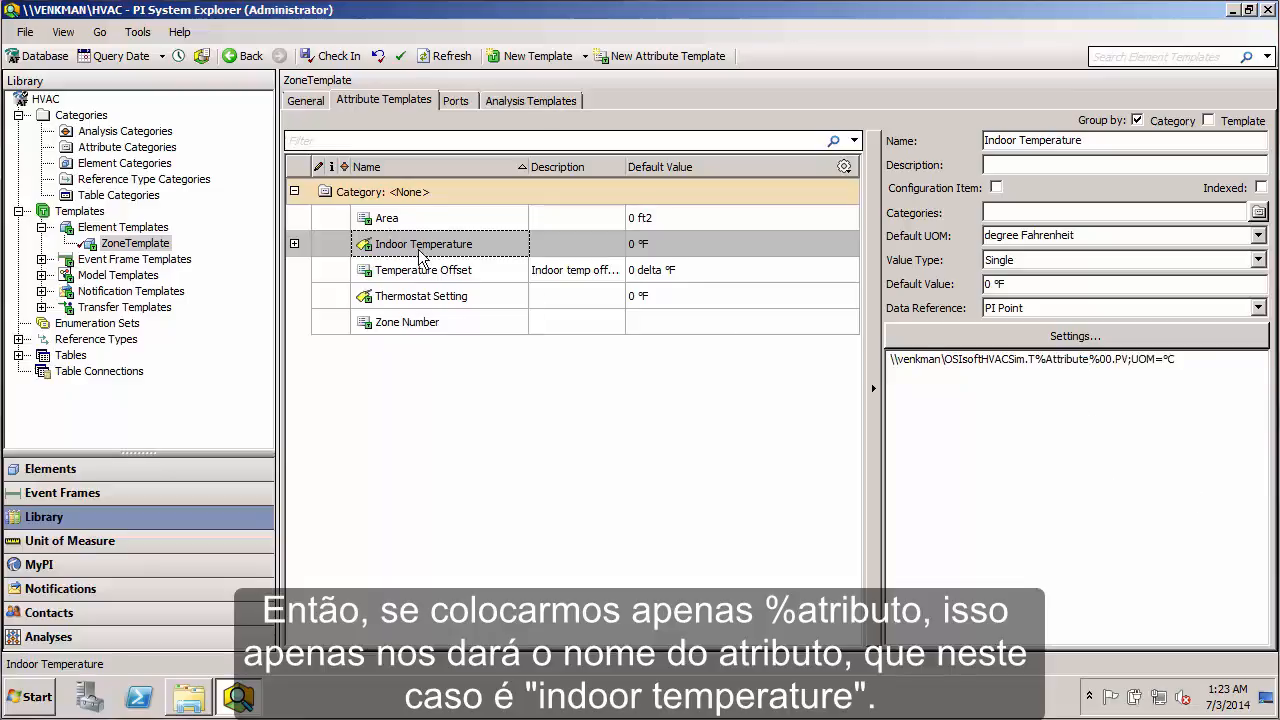
double_click(1048, 360)
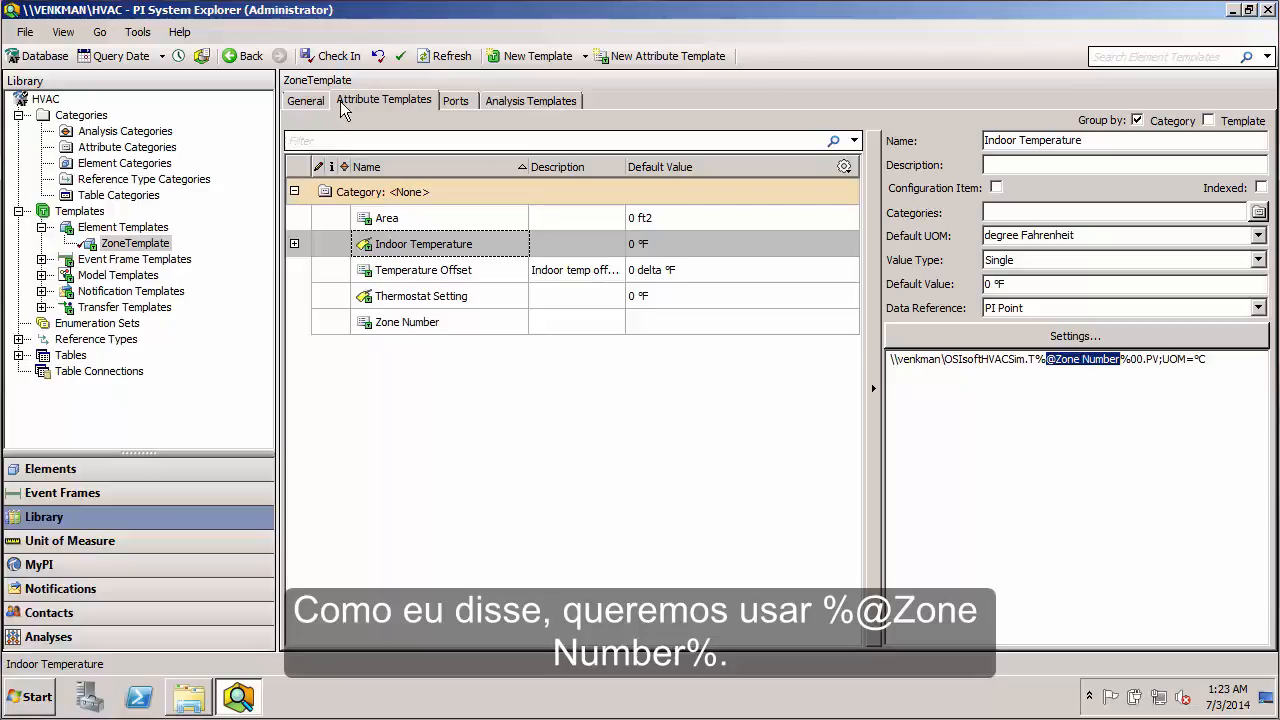
left_click(324, 60)
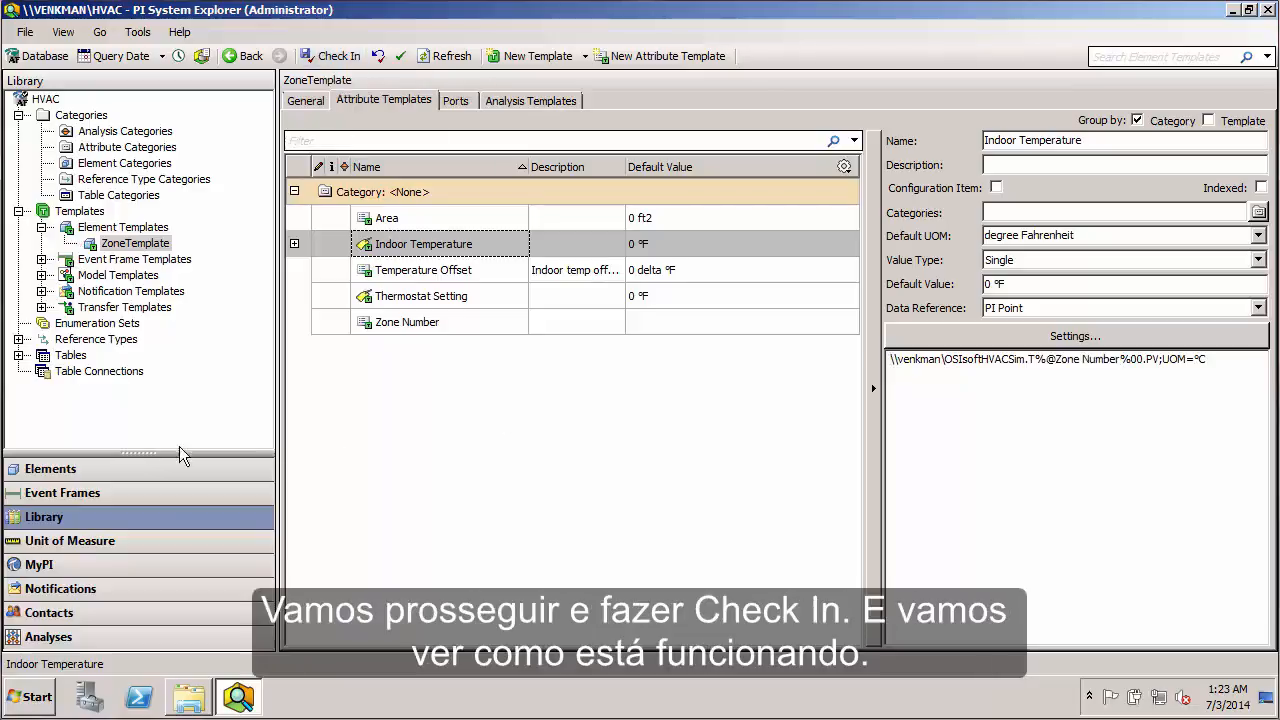
Step: Go to the elements and examine the Indoor Temperature tag references of Zone1, Zone2 and Zone3
left_click(95, 470)
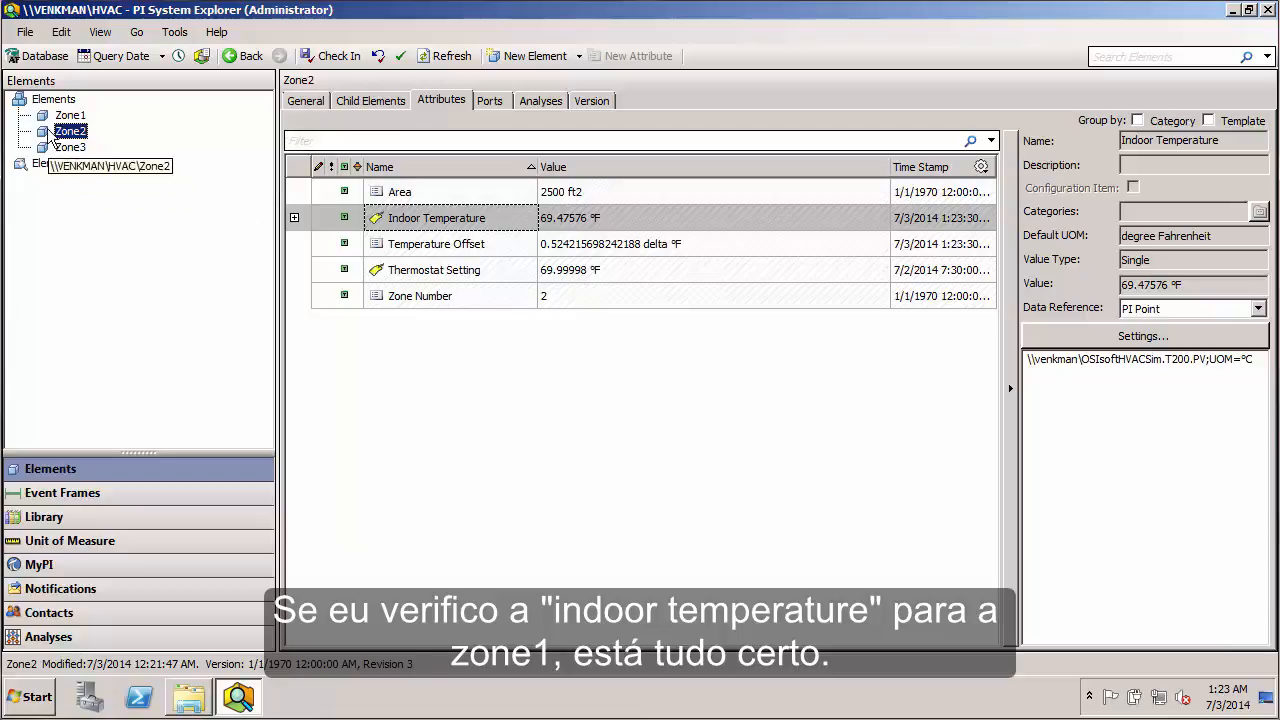
left_click(69, 116)
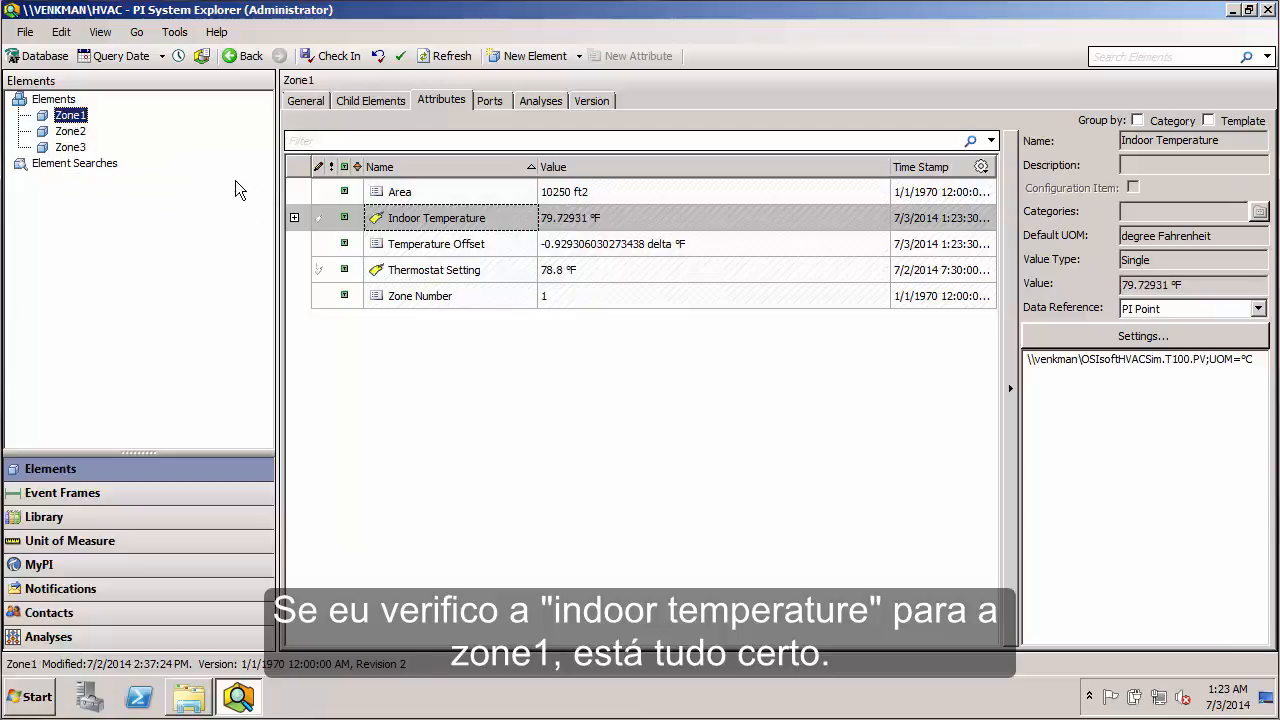
left_click(68, 131)
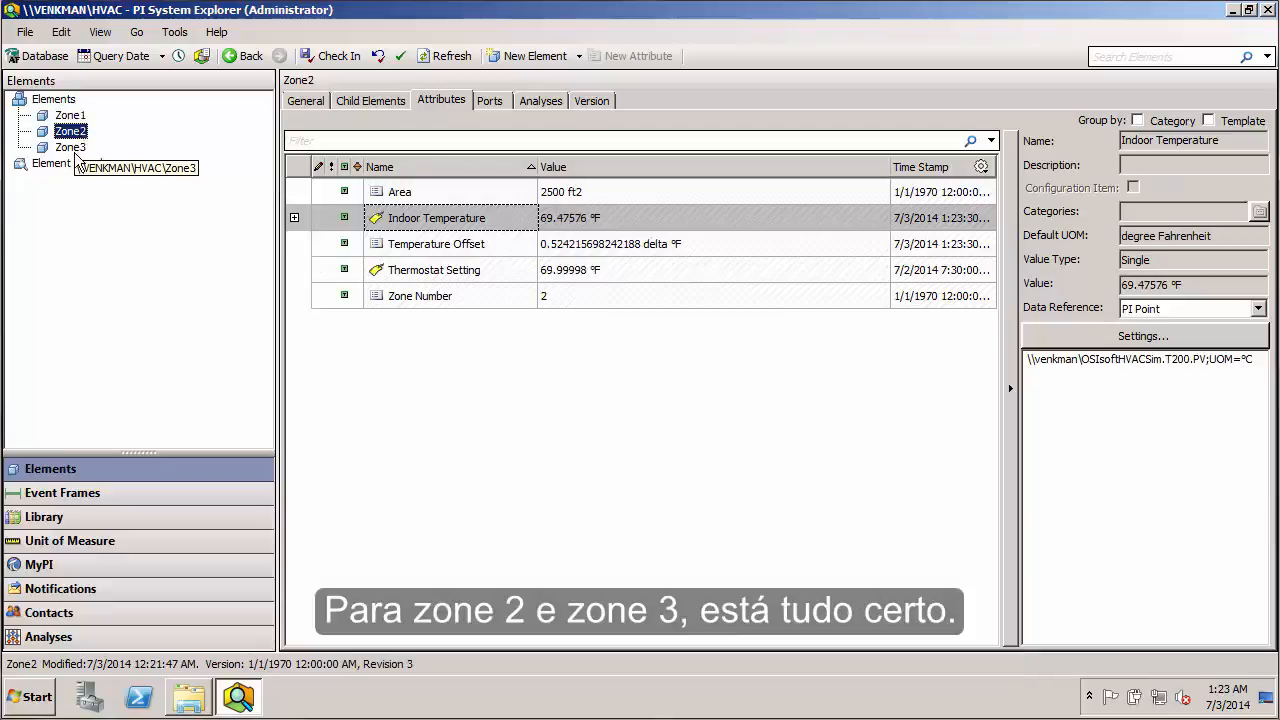
left_click(76, 153)
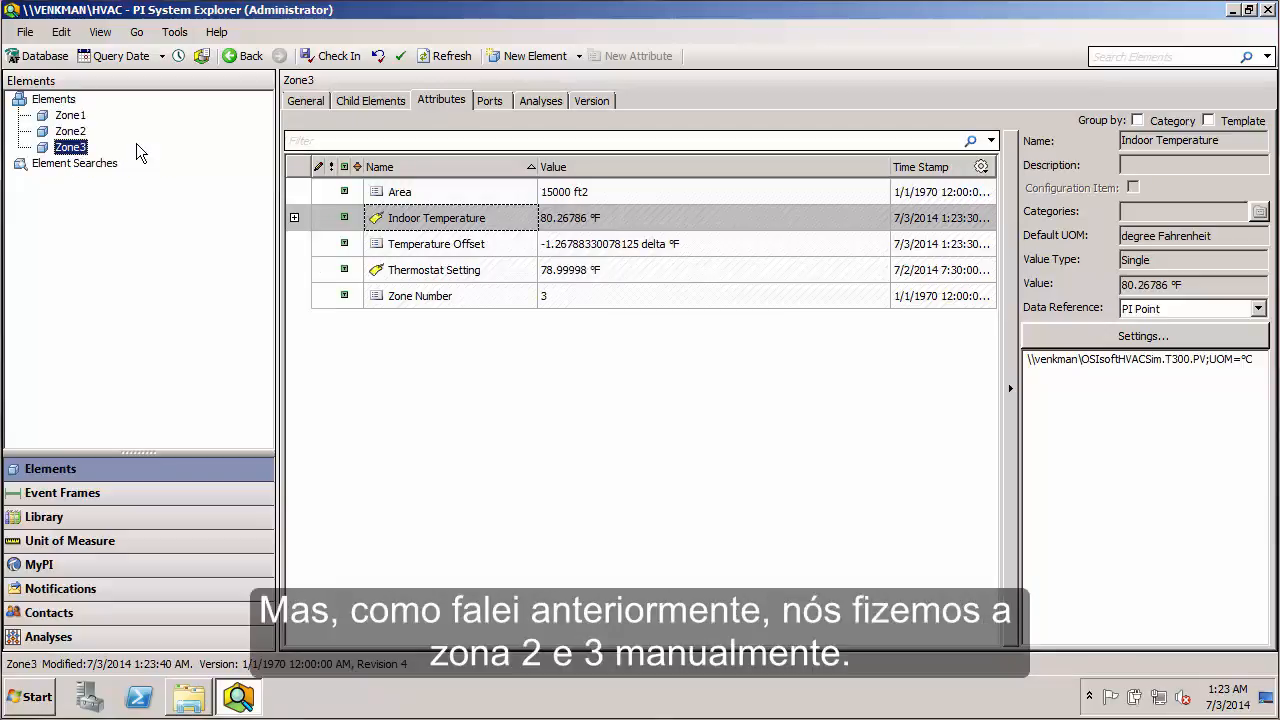
left_click(70, 131)
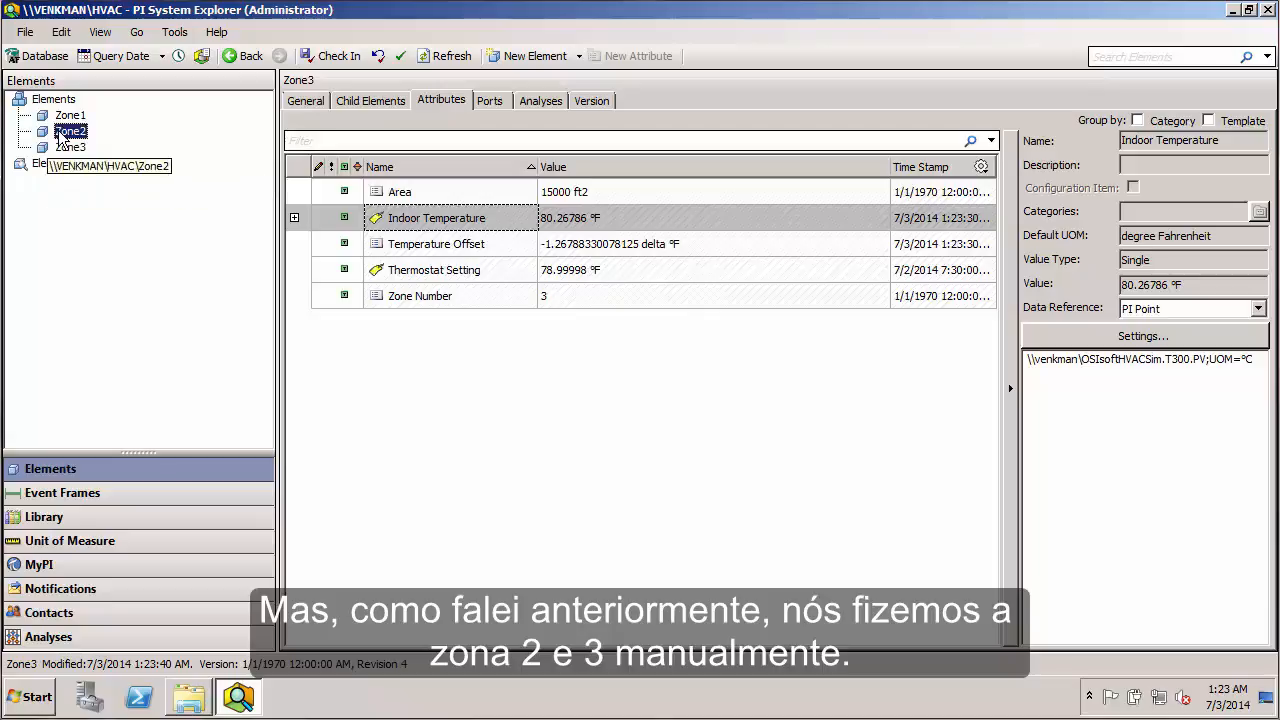
left_click(69, 149)
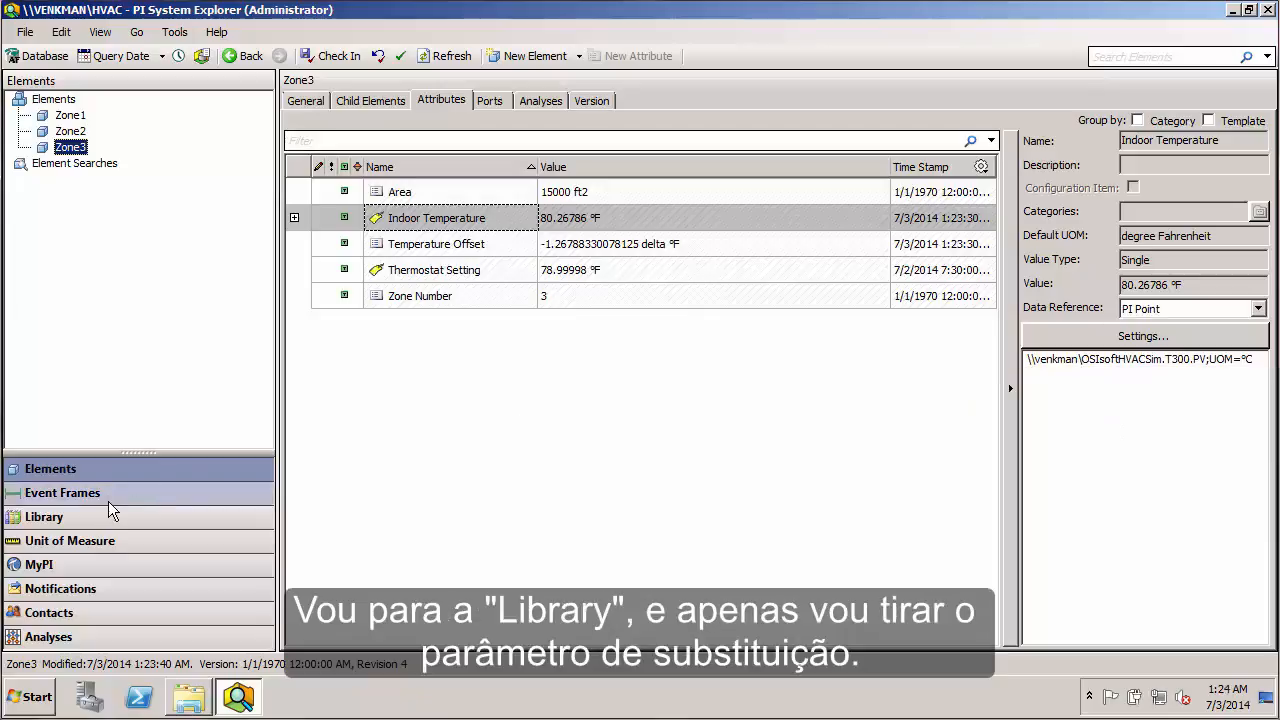
left_click(84, 522)
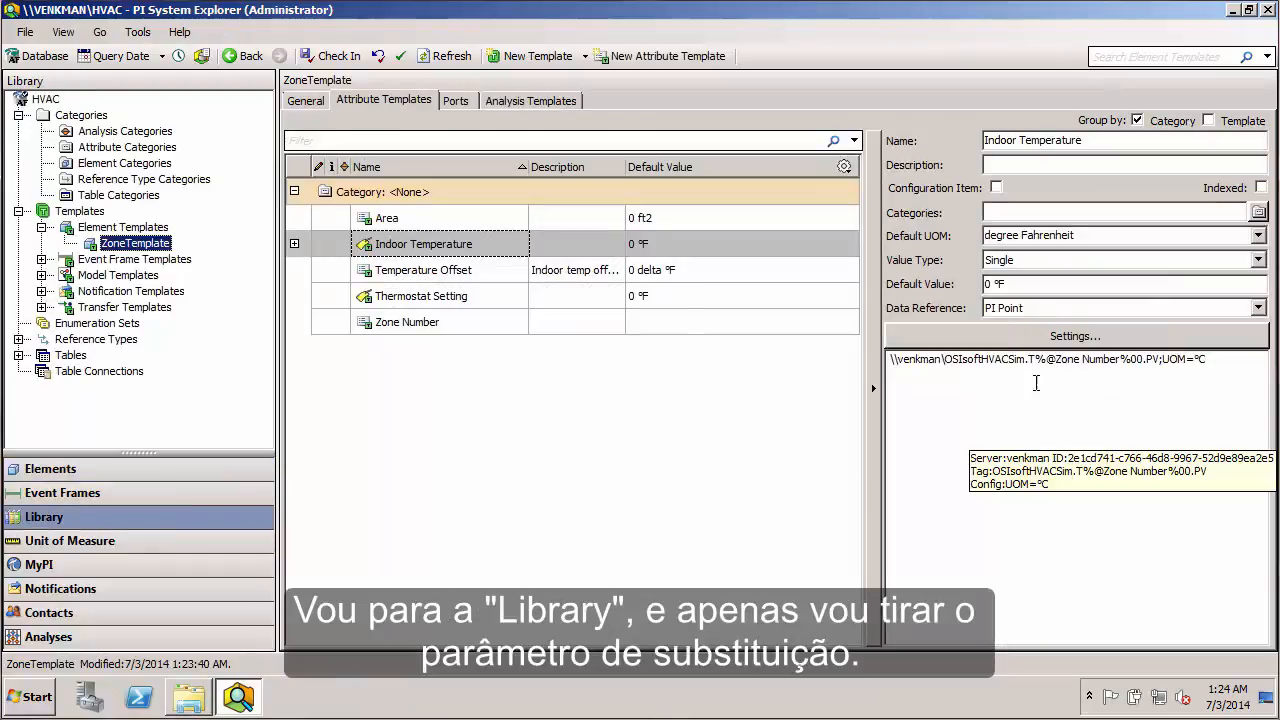
left_click_drag(1036, 360, 1132, 360)
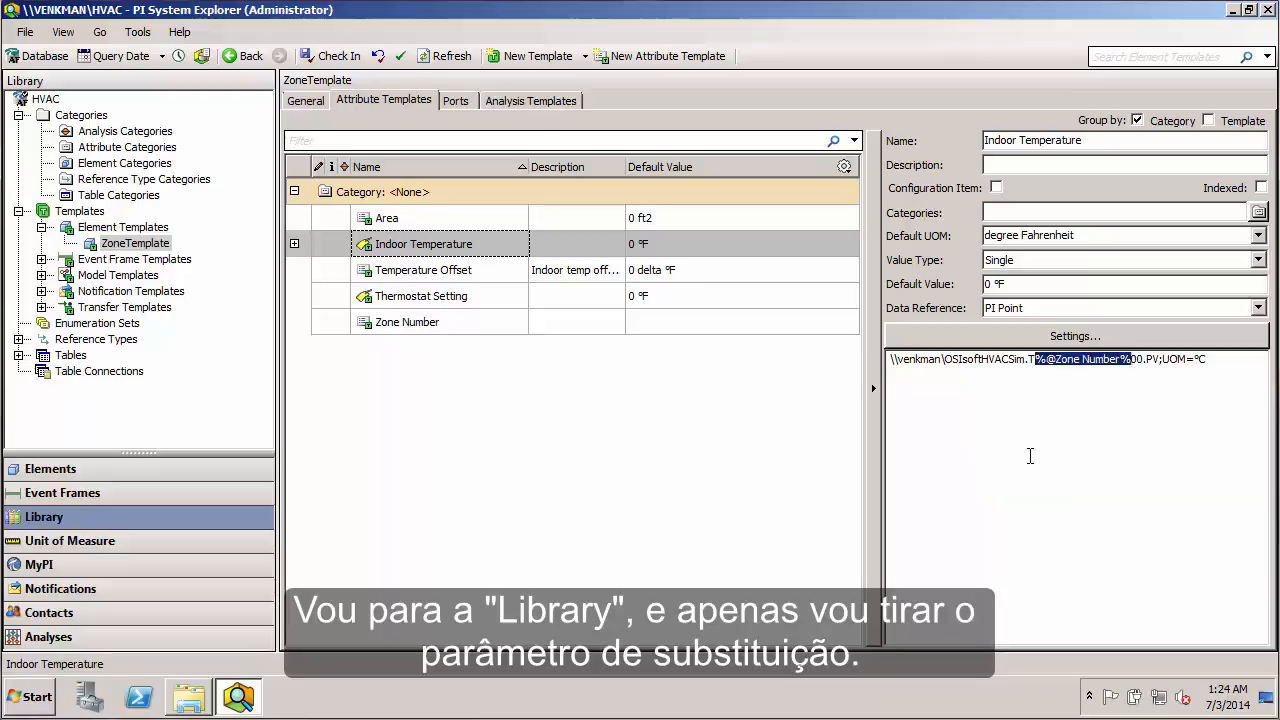
key("Delete")
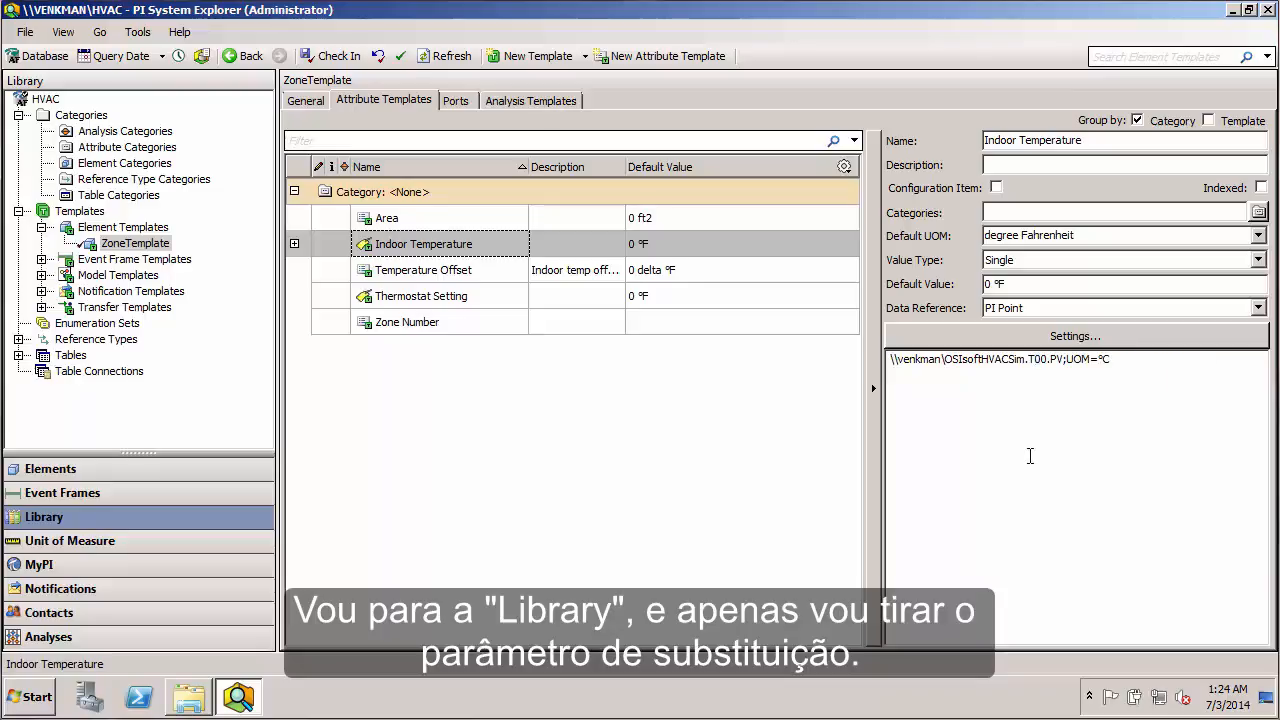
key("Delete")
type("%Attribu")
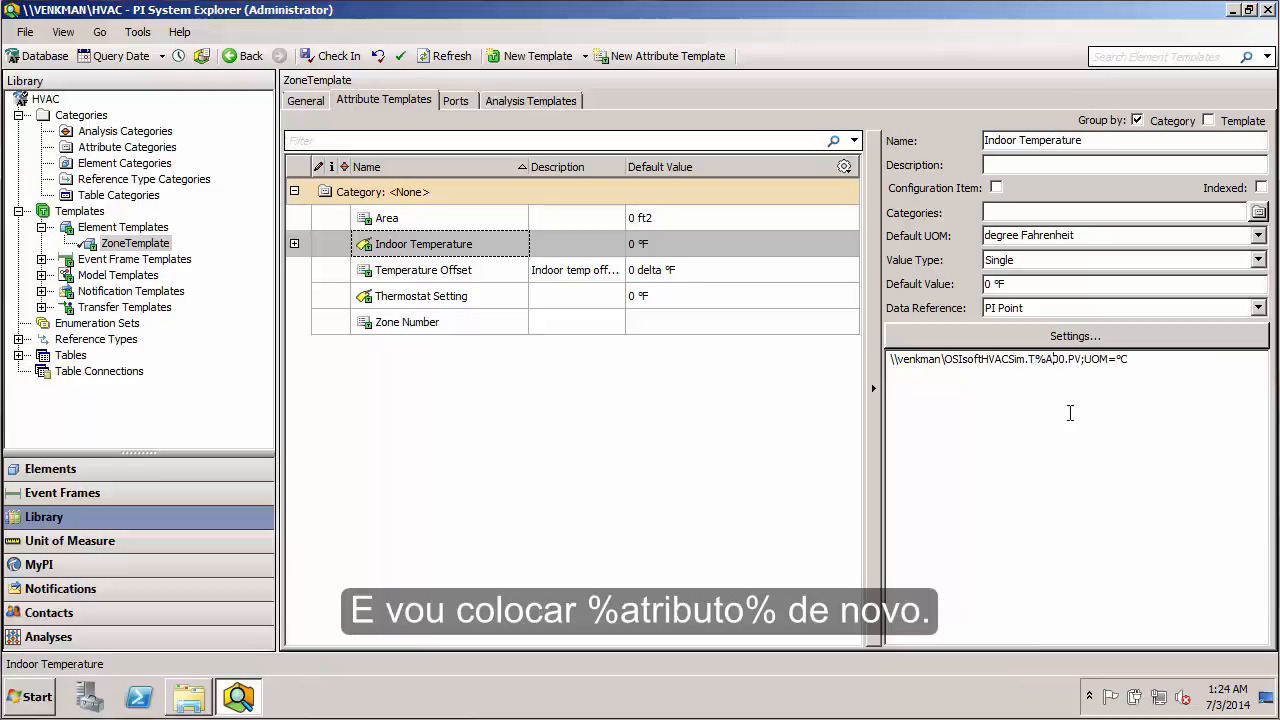
type("te")
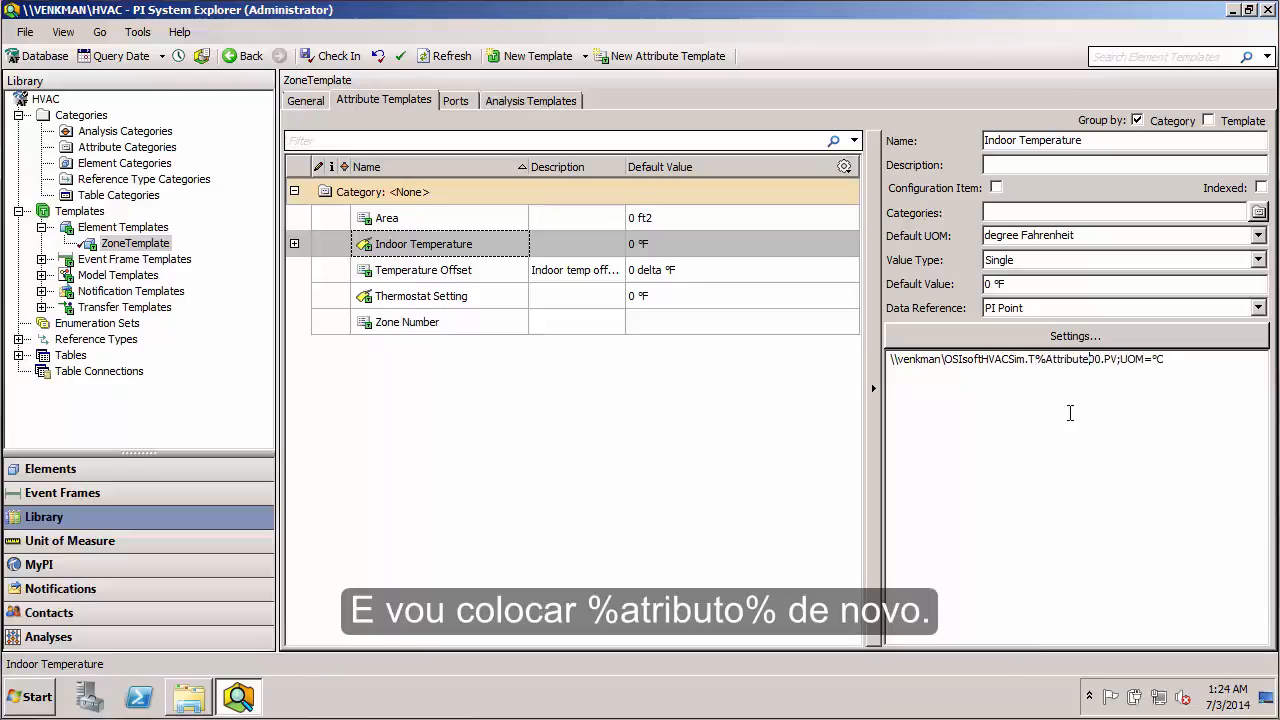
type("%")
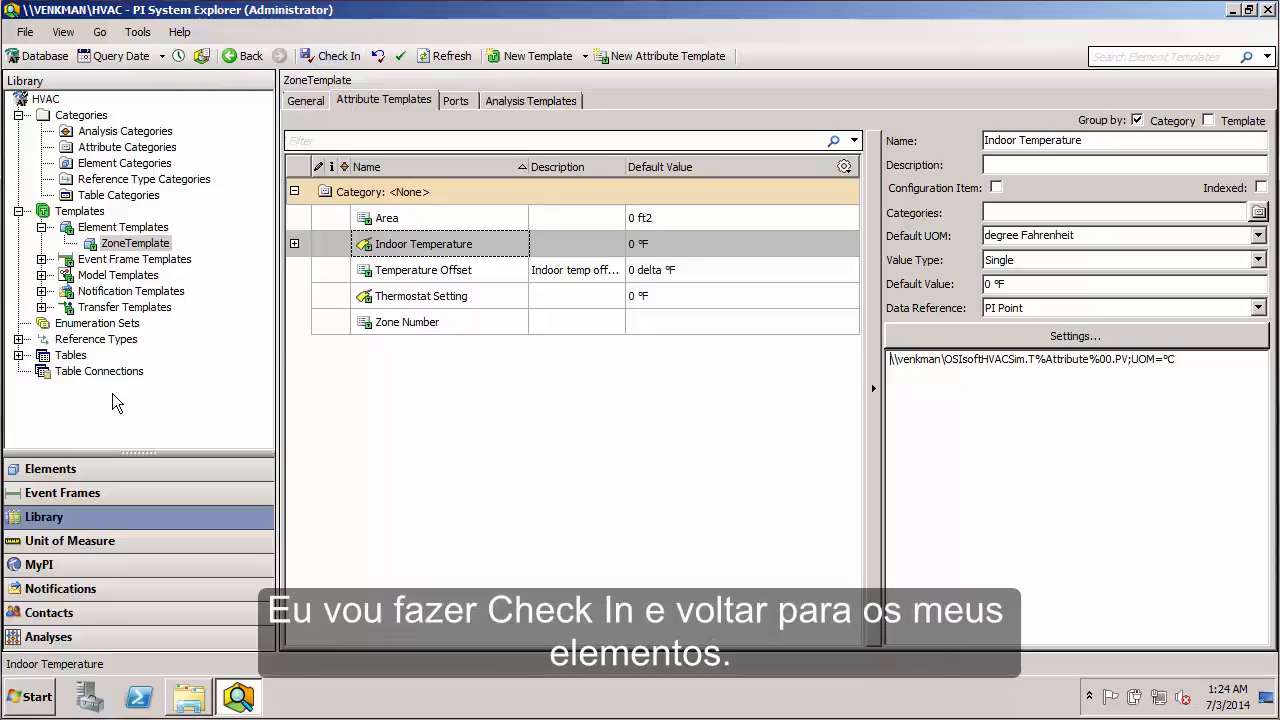
Step: Return to the elements and check which tags Zone3 and Zone2 use for Indoor Temperature after the template change
left_click(83, 470)
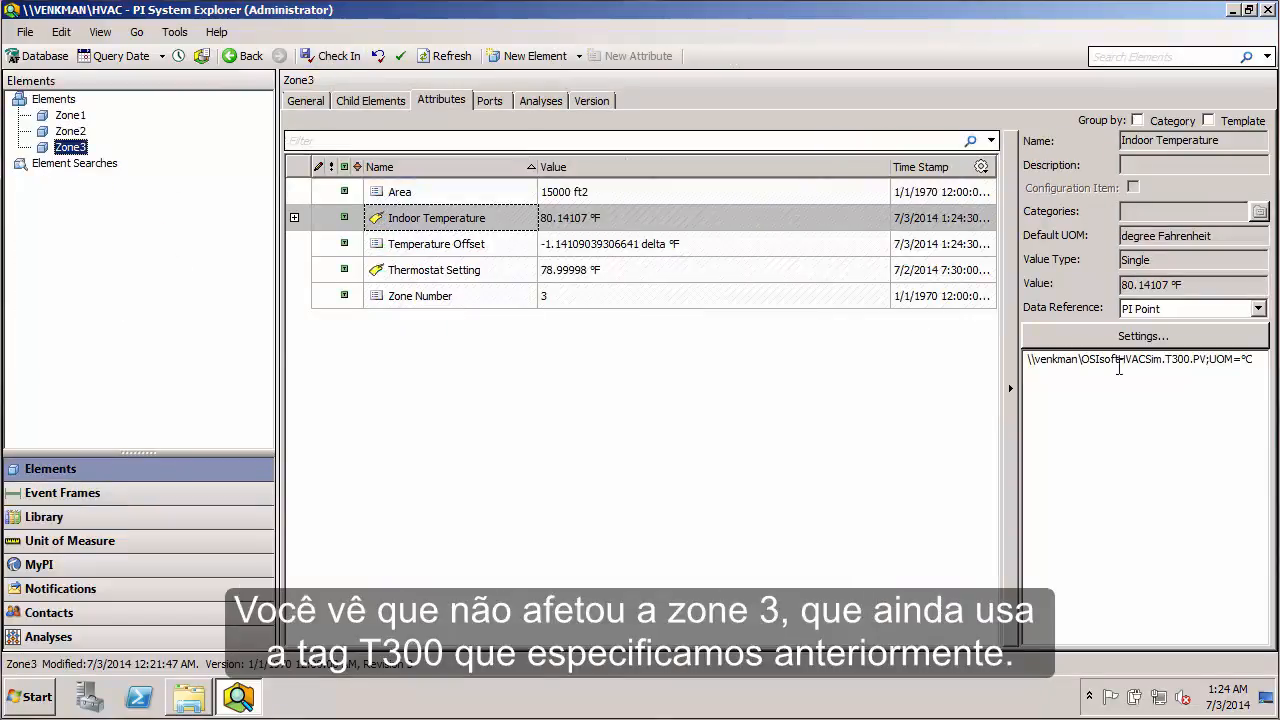
left_click_drag(1166, 358, 1194, 348)
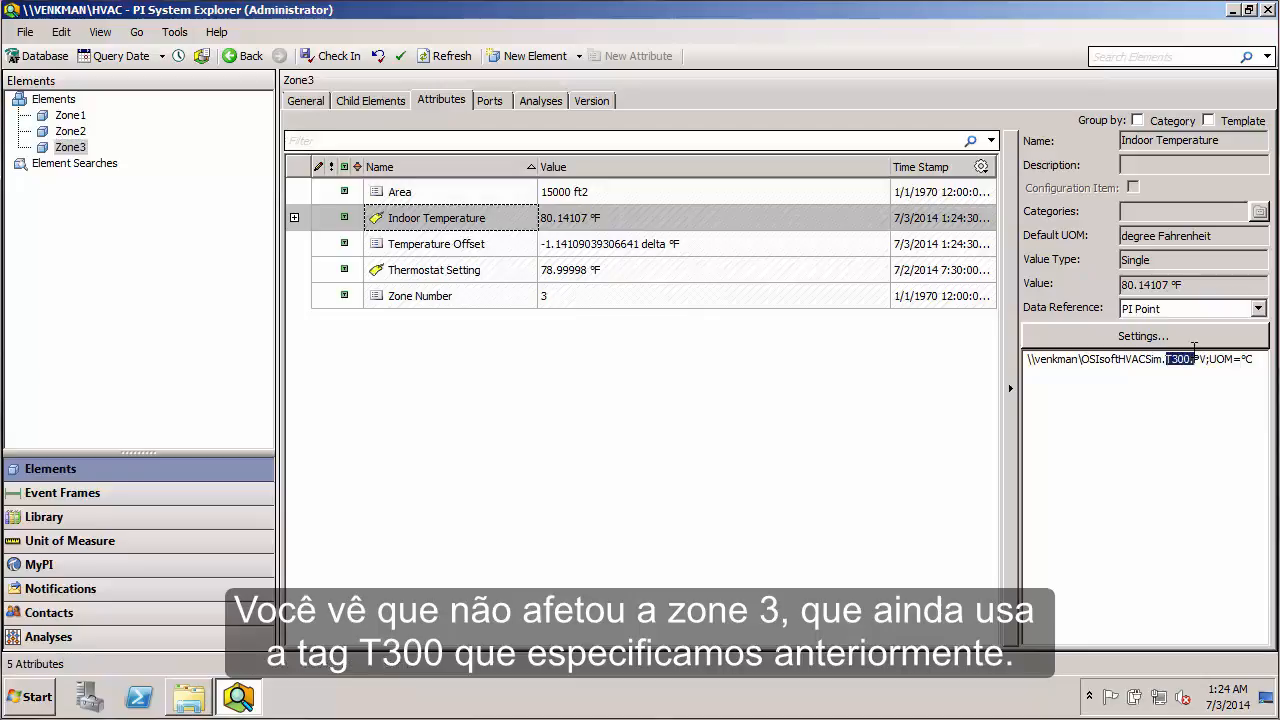
left_click(70, 132)
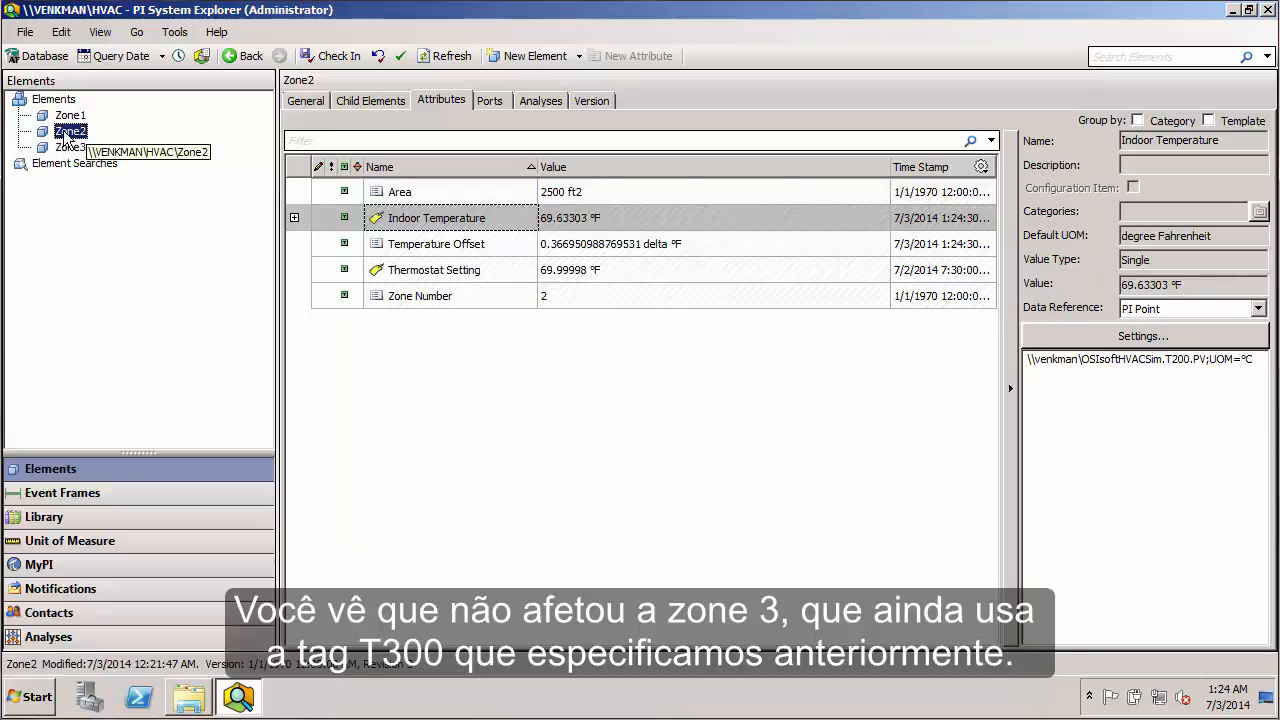
Step: Examine the Indoor Temperature tag reference of Zone2 and the PI Point error details of Zone1
mouse_move(1161, 367)
left_click_drag(1166, 360, 1190, 360)
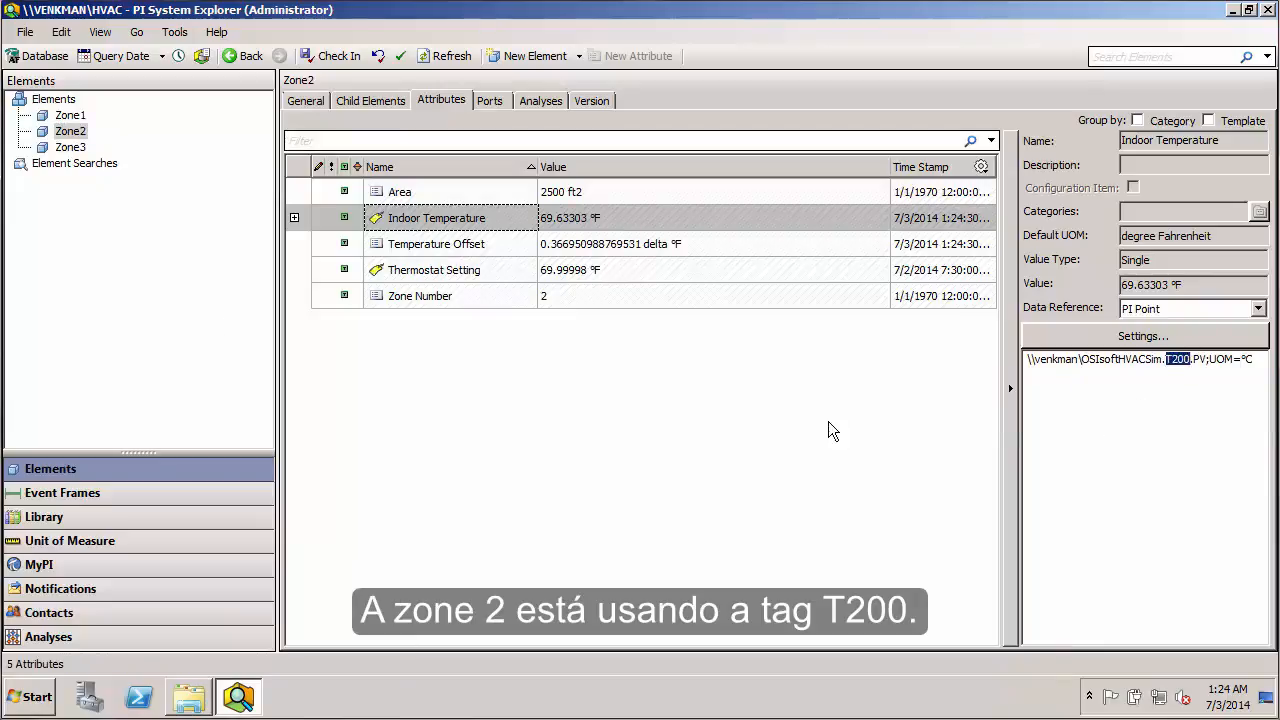
left_click(70, 116)
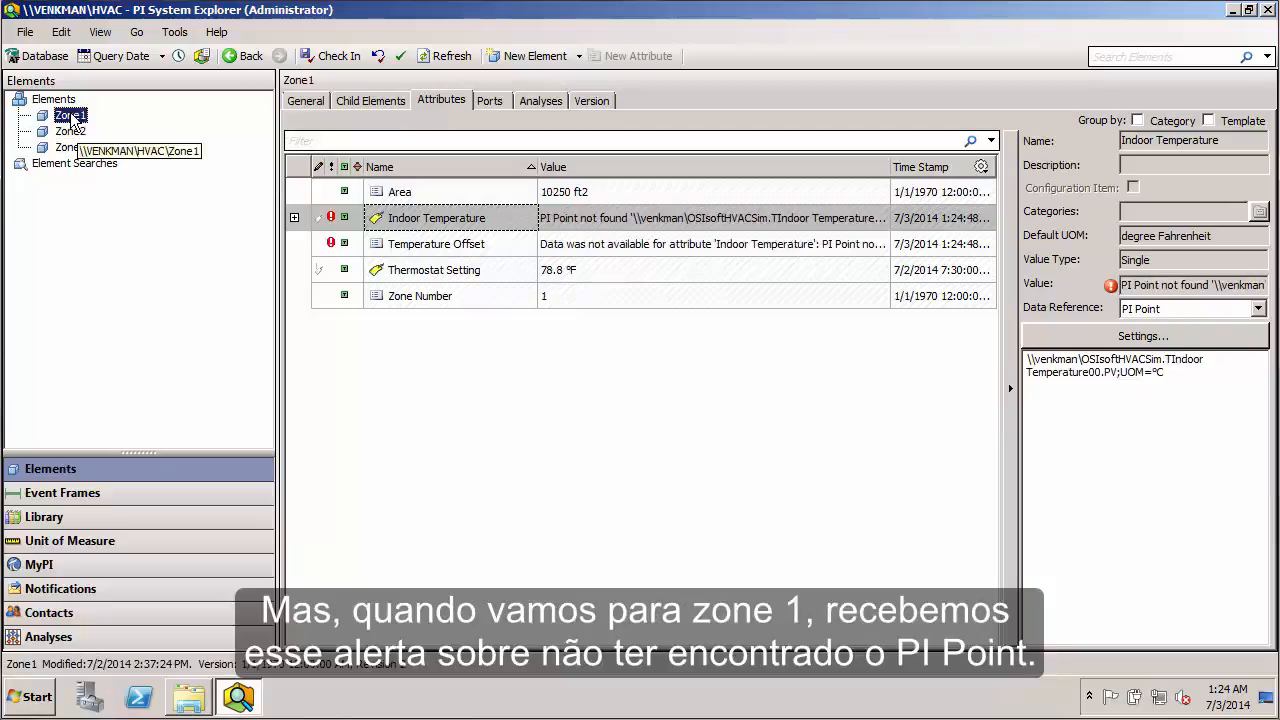
mouse_move(757, 221)
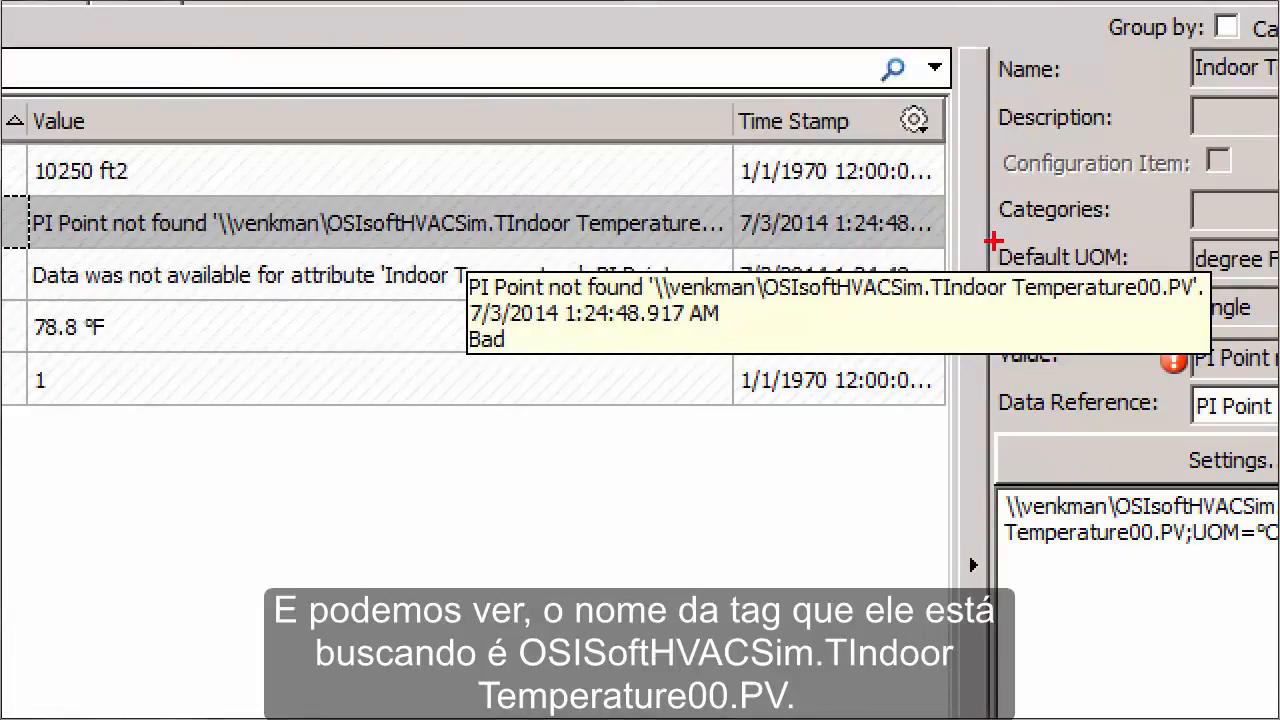
mouse_move(760, 262)
left_mouse_down()
mouse_move(783, 289)
mouse_move(931, 326)
mouse_move(1200, 326)
left_mouse_up()
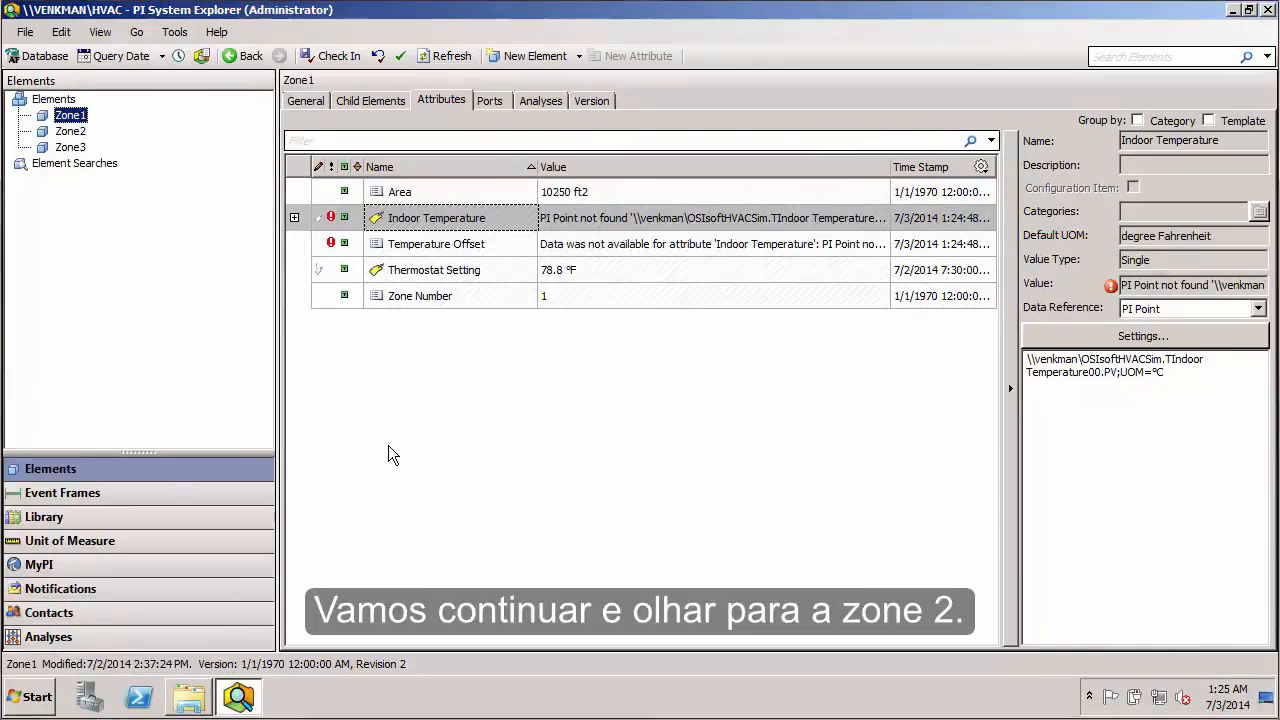
Step: Reset Zone2's Indoor Temperature attribute to its template configuration
left_click(70, 131)
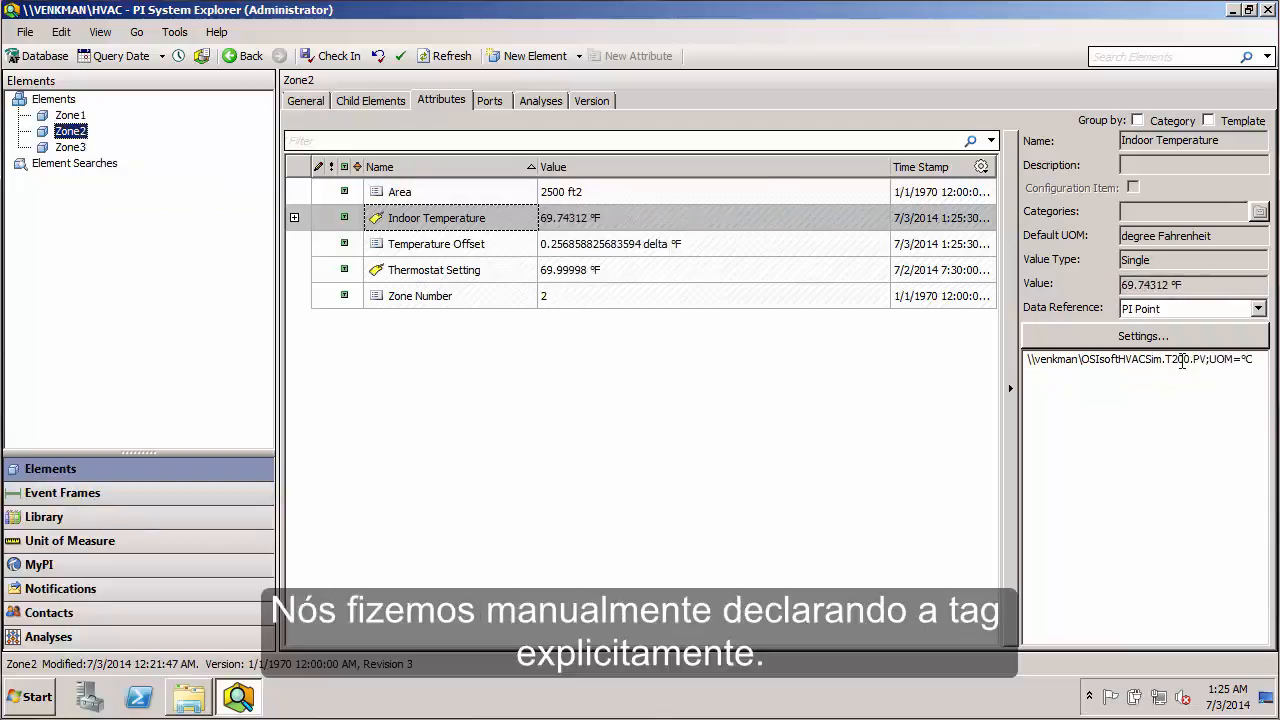
mouse_move(1170, 360)
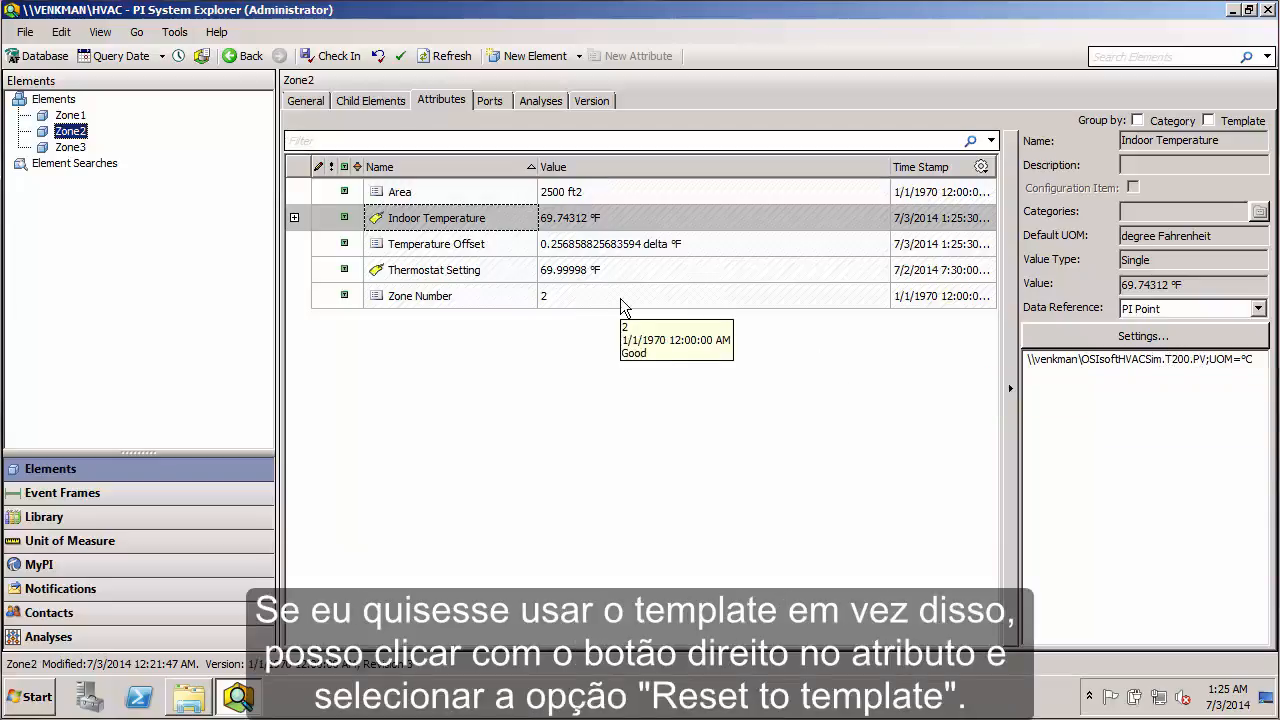
right_click(565, 220)
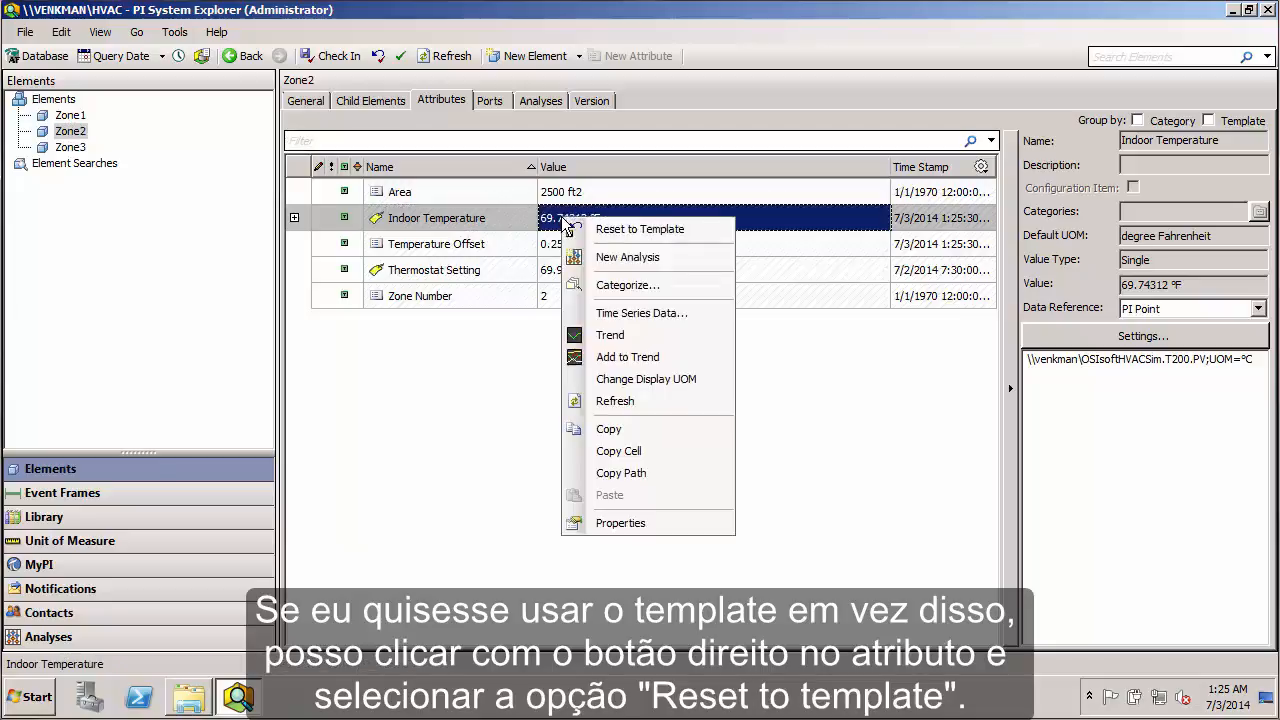
left_click(695, 228)
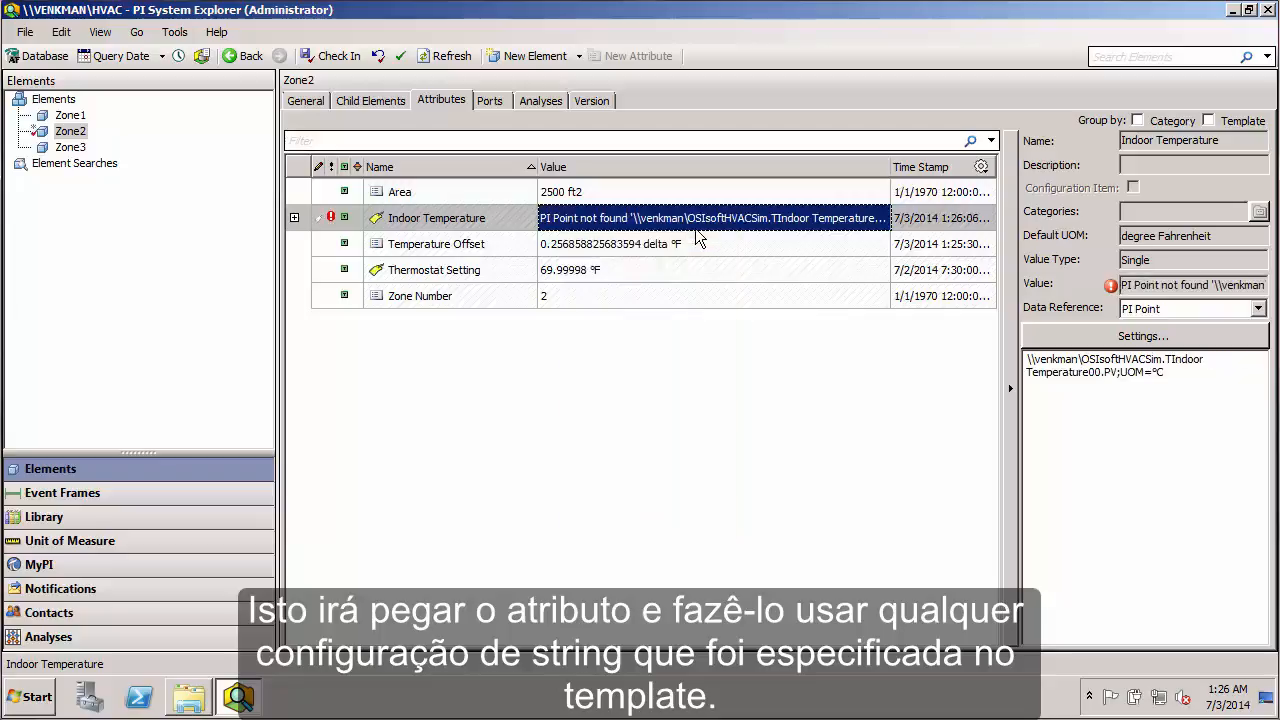
mouse_move(792, 232)
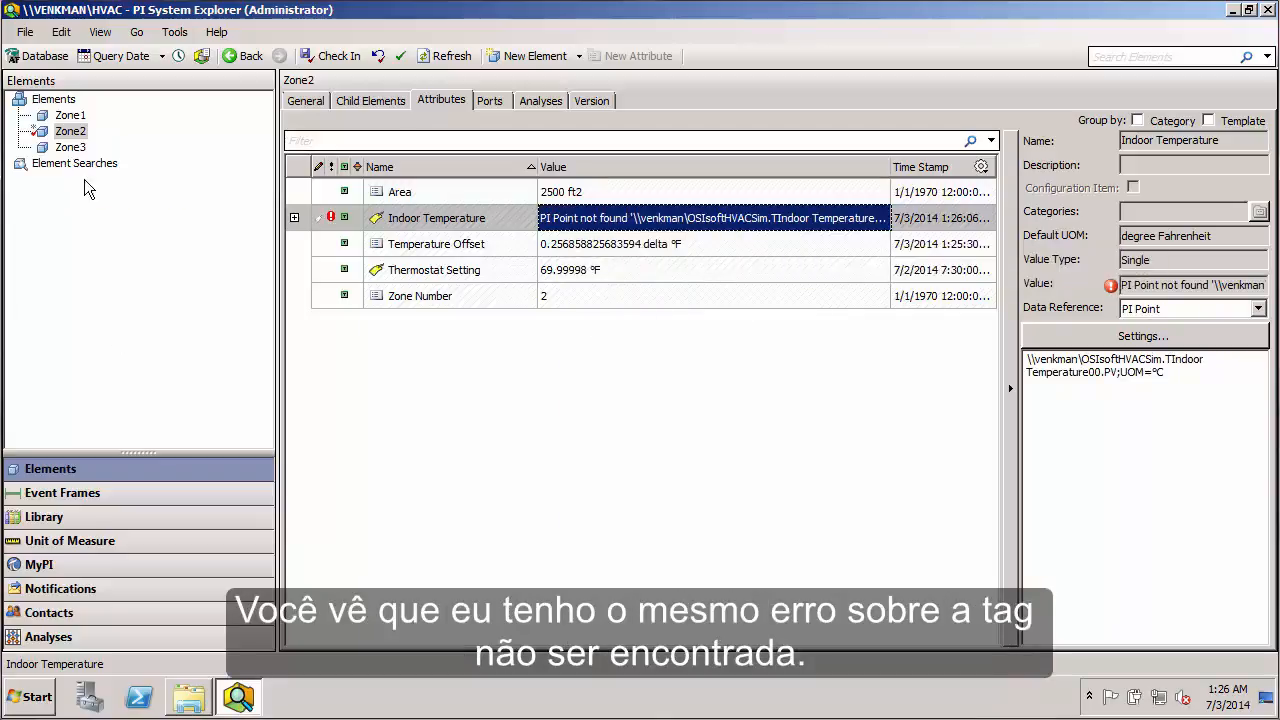
Step: Reset Zone3's Indoor Temperature attribute to the template and check in the element changes
left_click(70, 147)
left_click(575, 218)
right_click(572, 218)
left_click(620, 219)
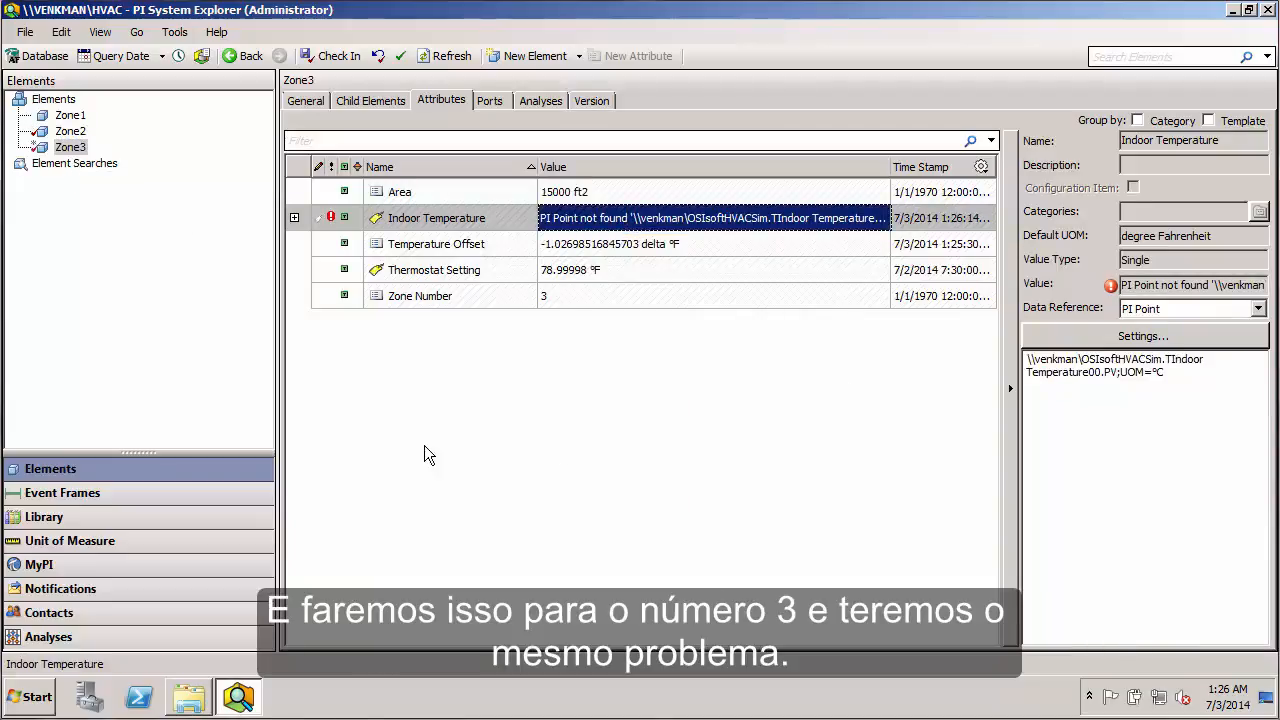
left_click(326, 57)
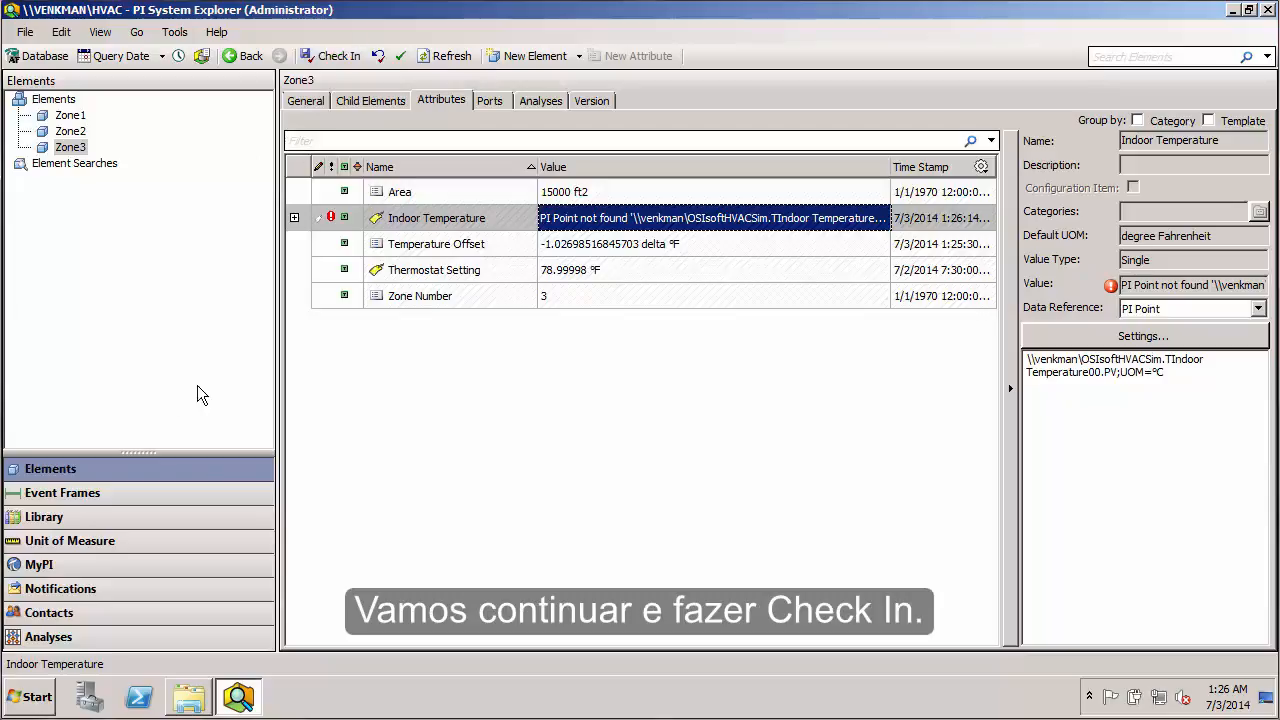
left_click(44, 517)
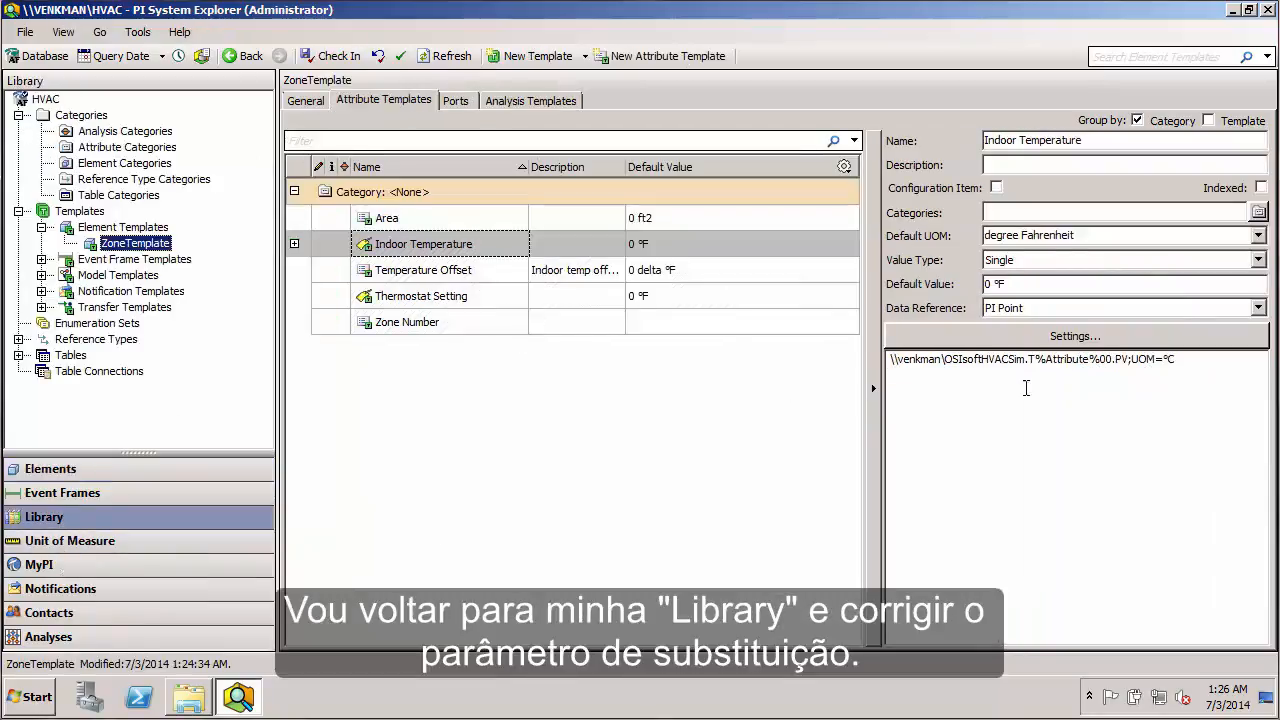
left_click(1049, 358)
left_click_drag(1049, 358, 1089, 358)
type("@")
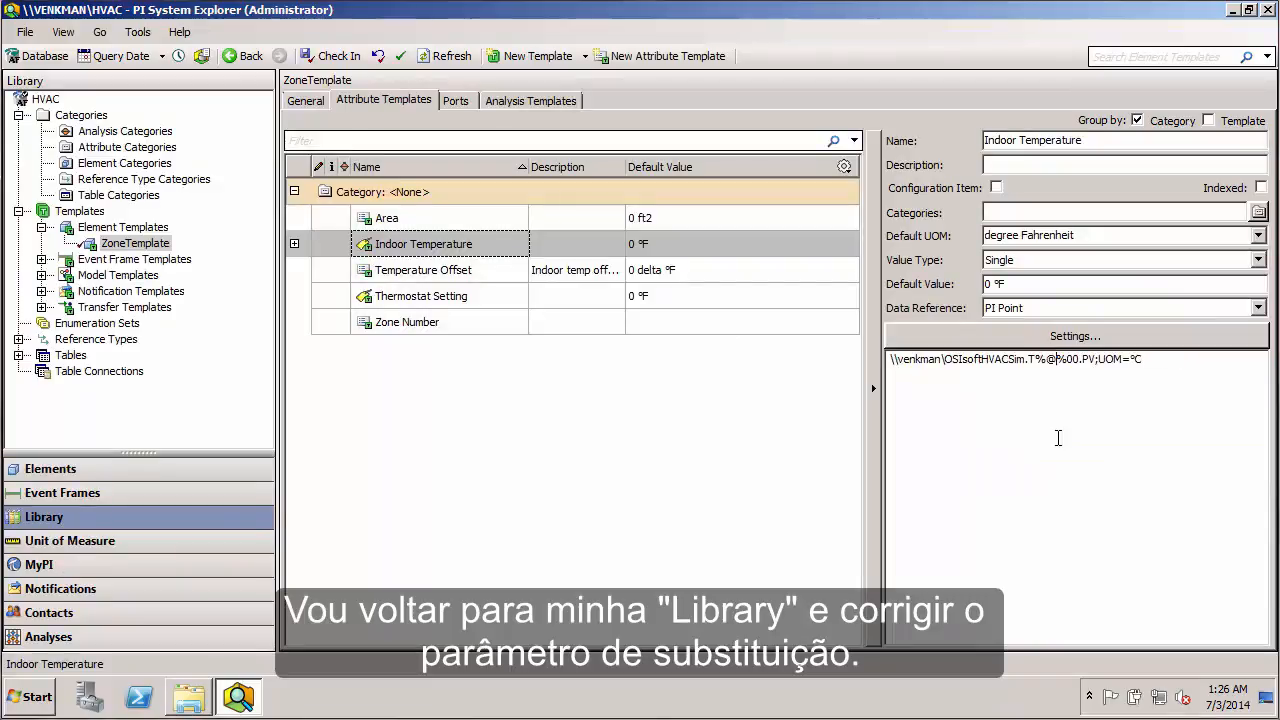
type("Zone Number")
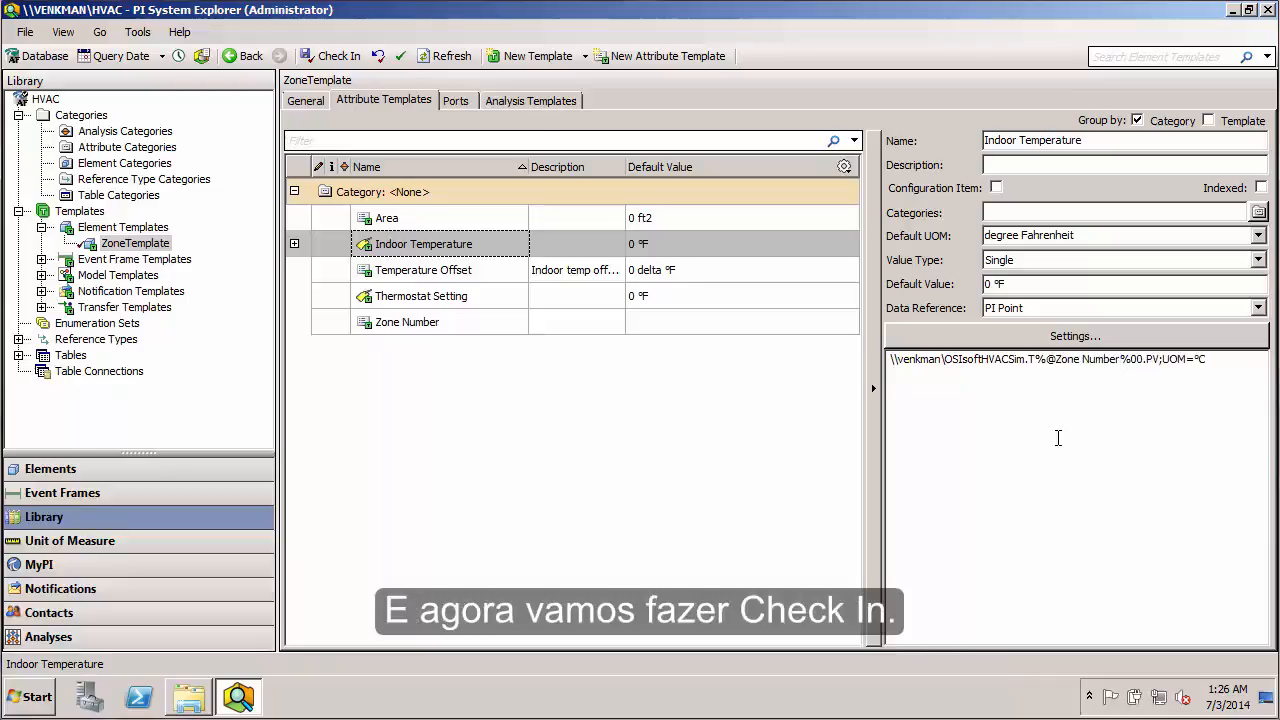
left_click(338, 56)
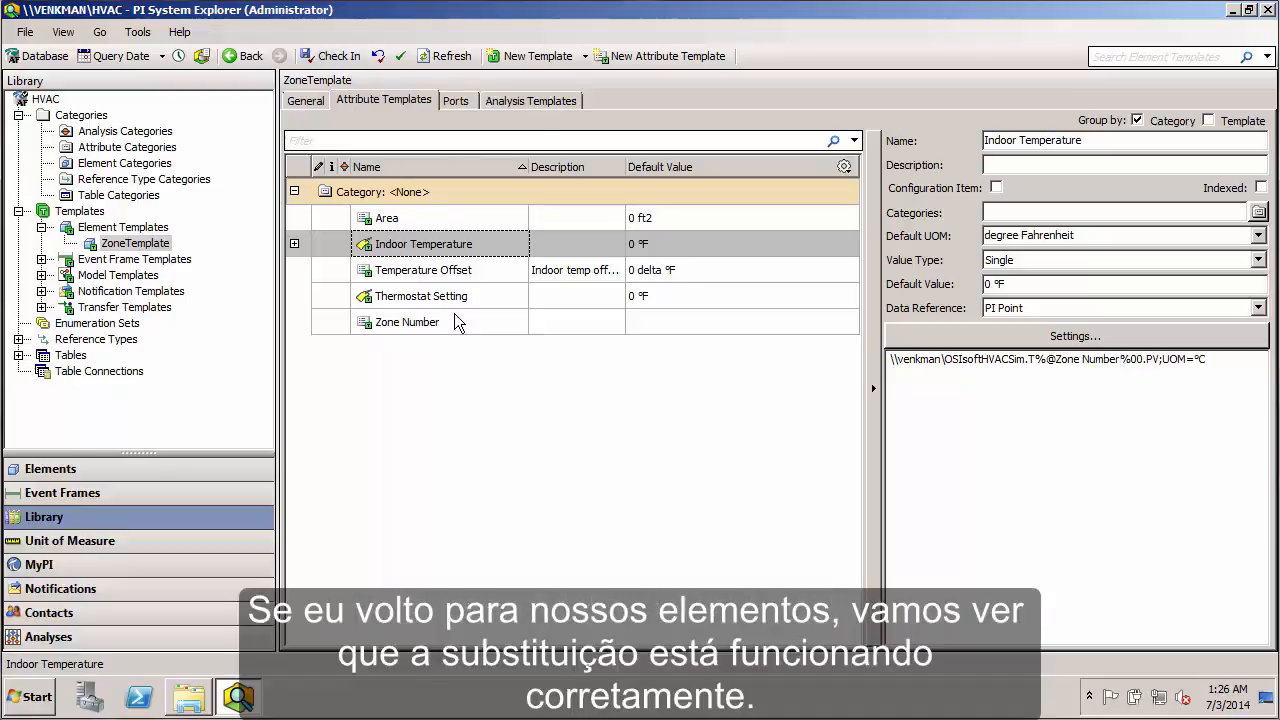
Step: Go back to the elements and verify the substituted Indoor Temperature tags of Zone3, Zone2 and Zone1, comparing with Zone3's Zone Number
left_click(88, 470)
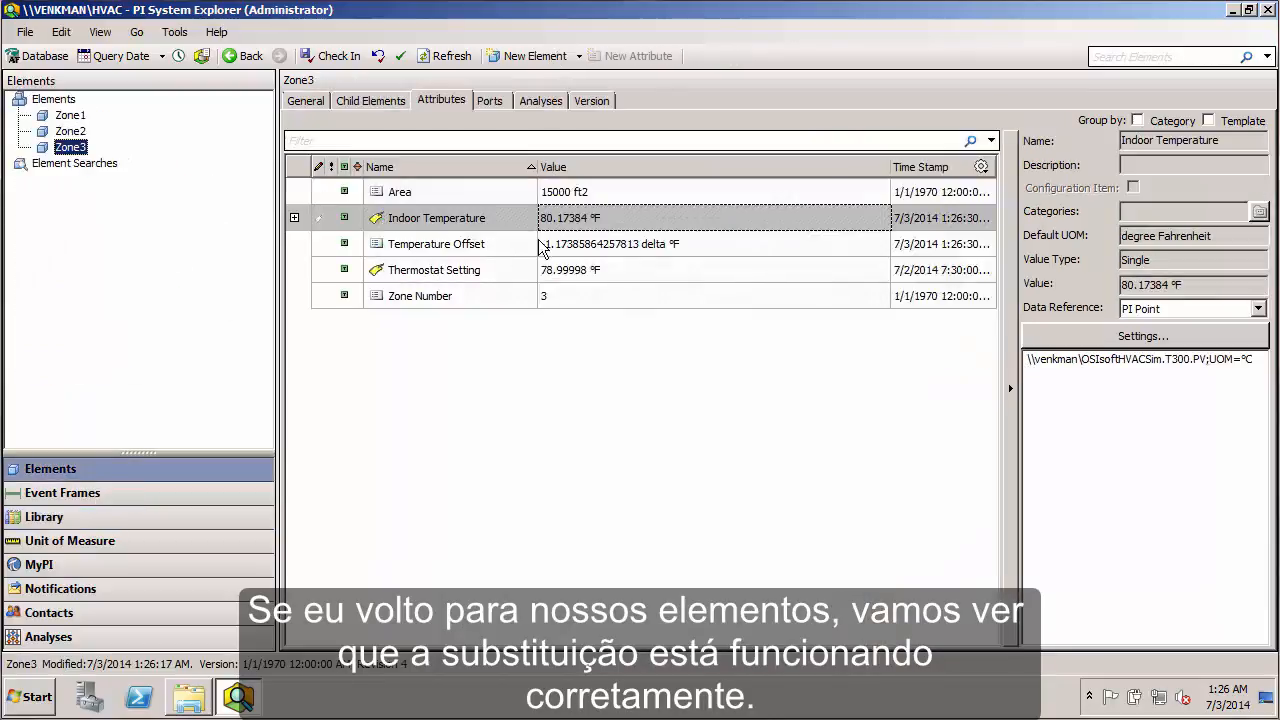
left_click_drag(1165, 359, 1203, 356)
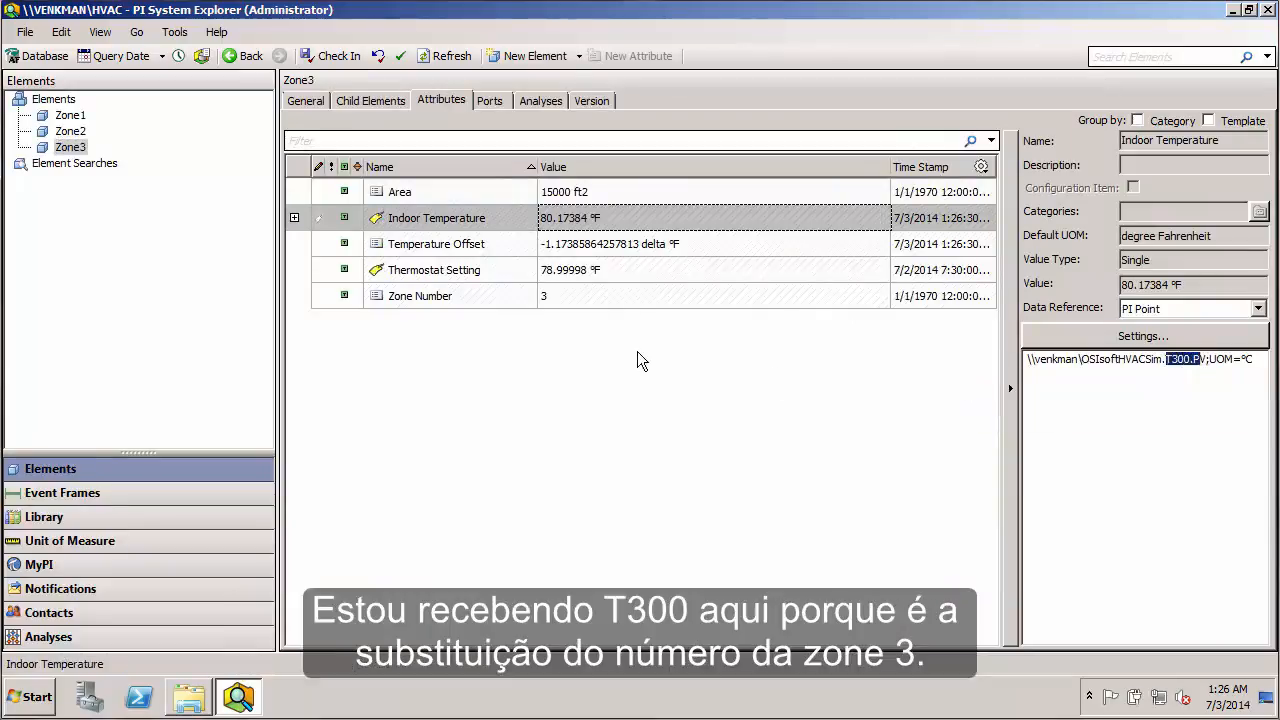
left_click(542, 295)
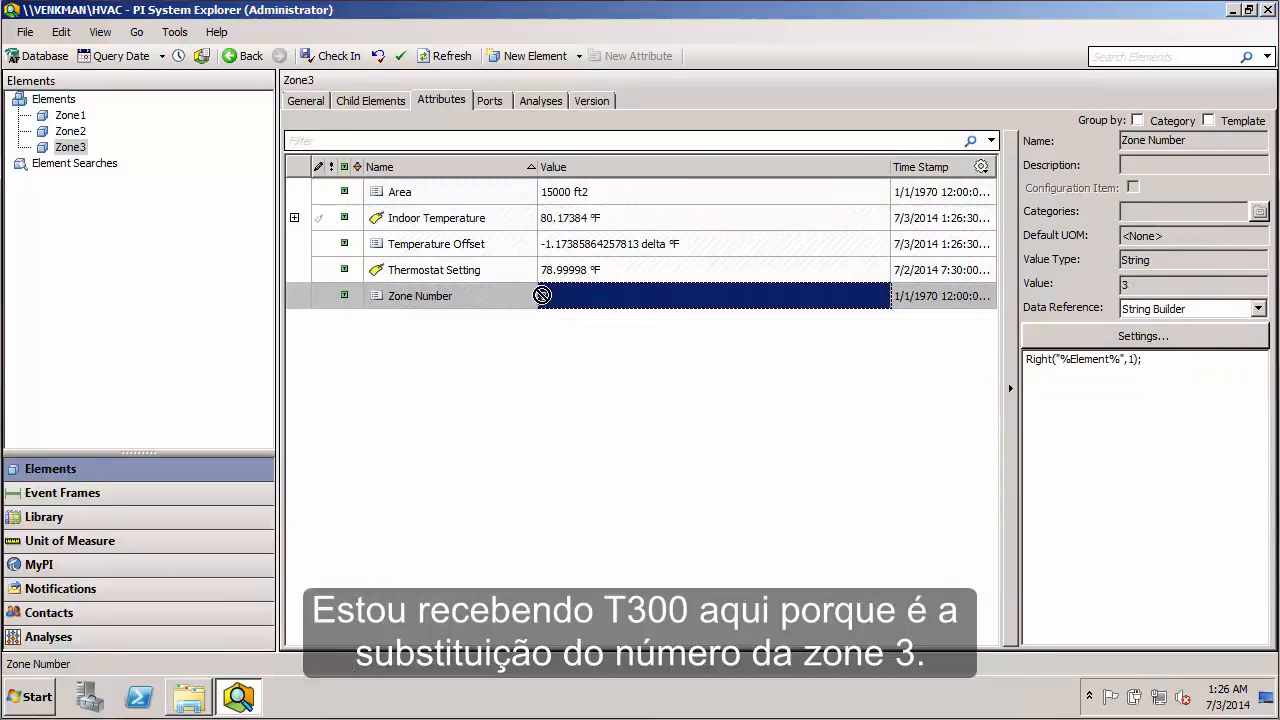
left_click(70, 131)
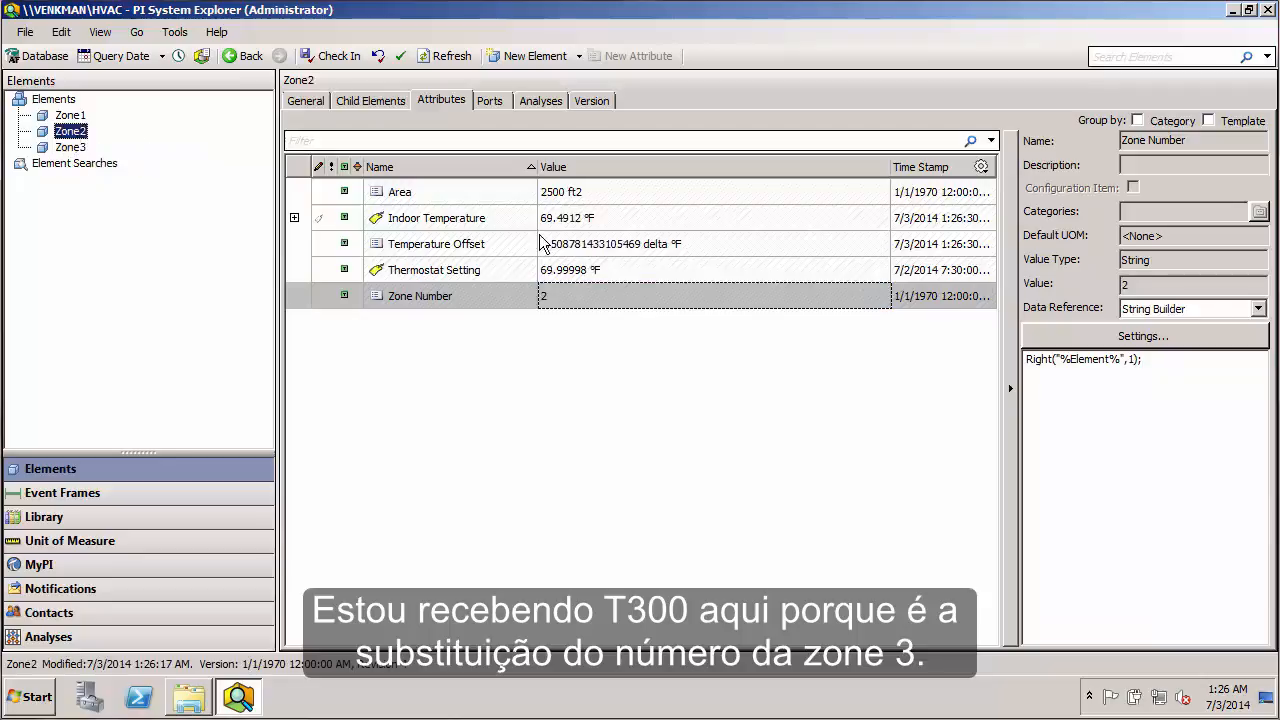
left_click(482, 218)
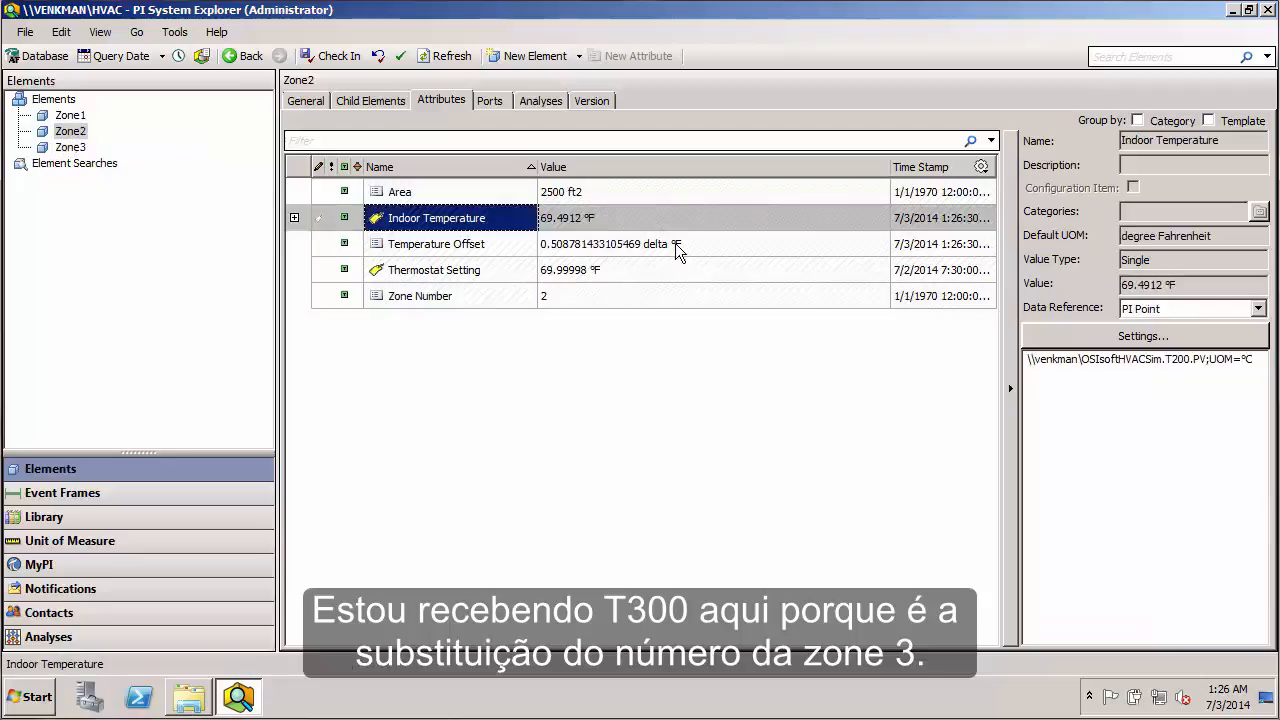
left_click_drag(1166, 358, 1191, 358)
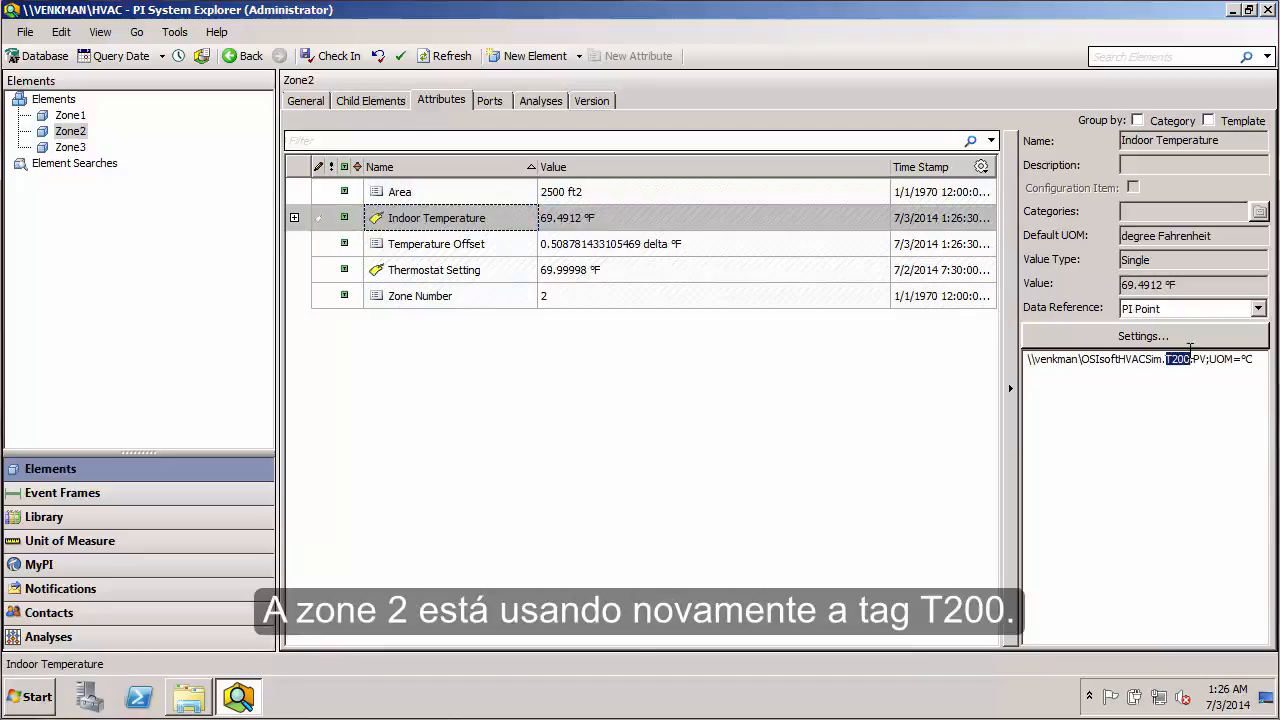
left_click(88, 116)
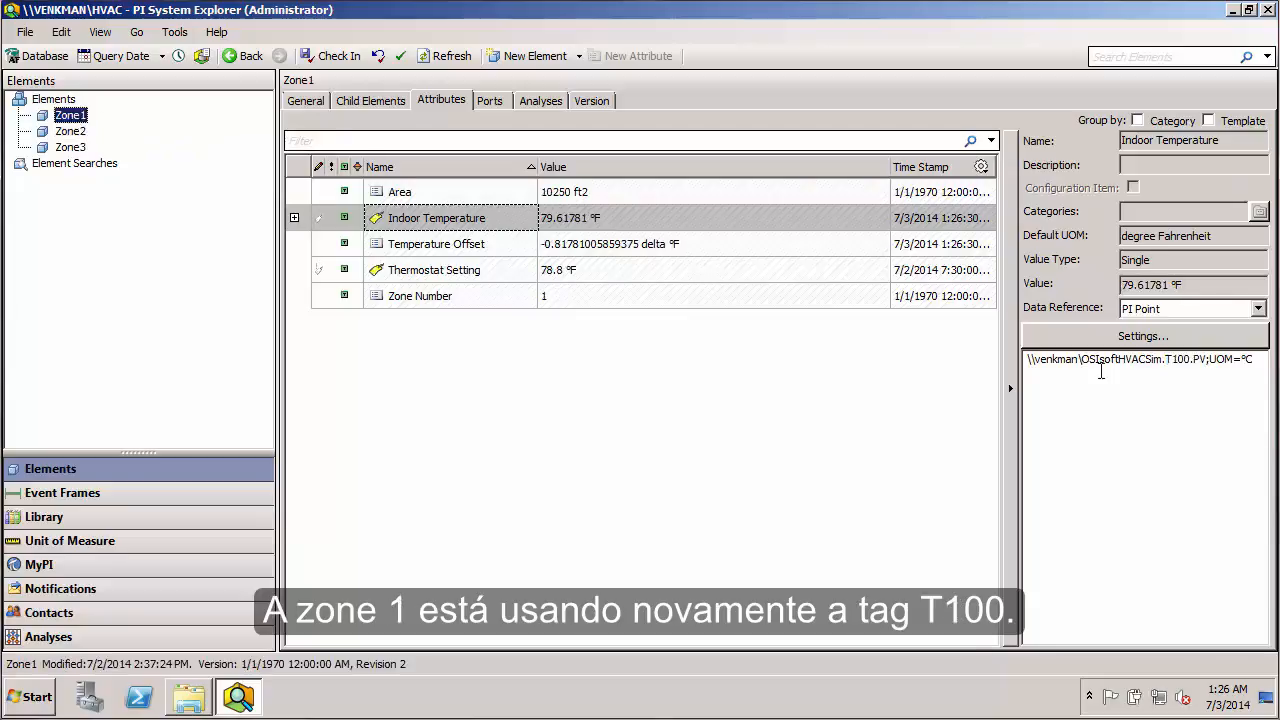
left_click_drag(1165, 358, 1194, 358)
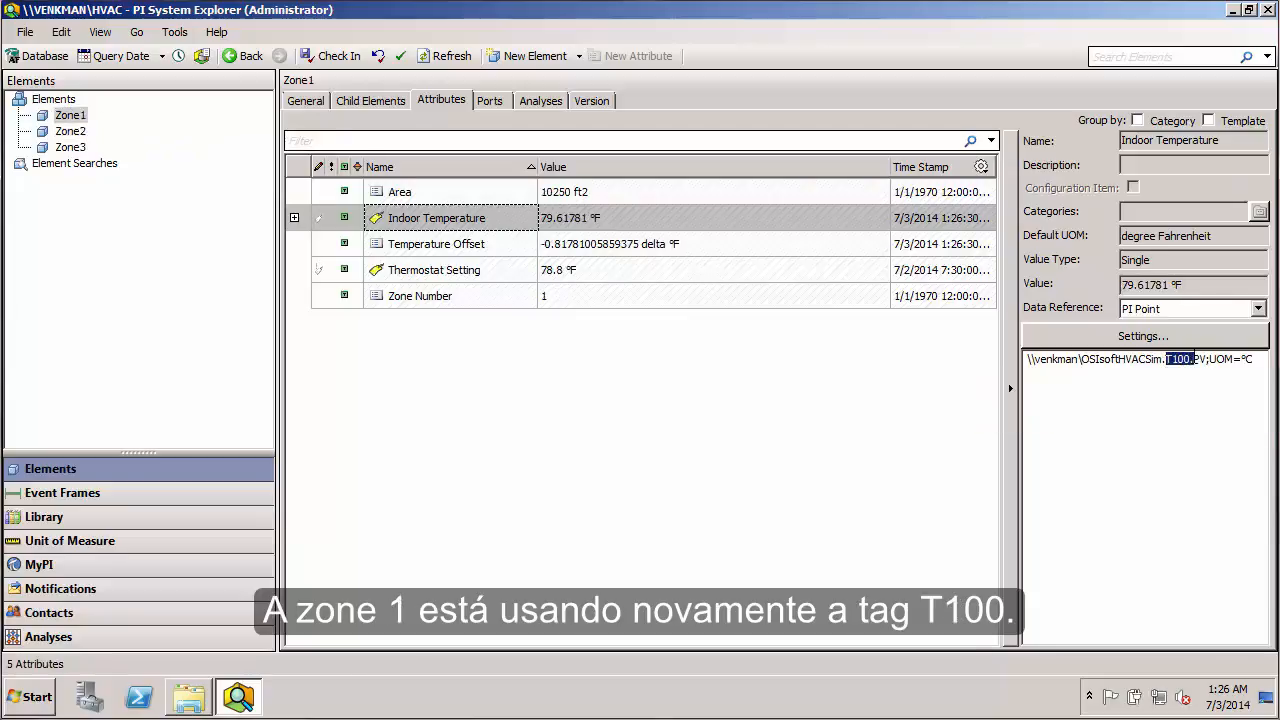
left_click(87, 521)
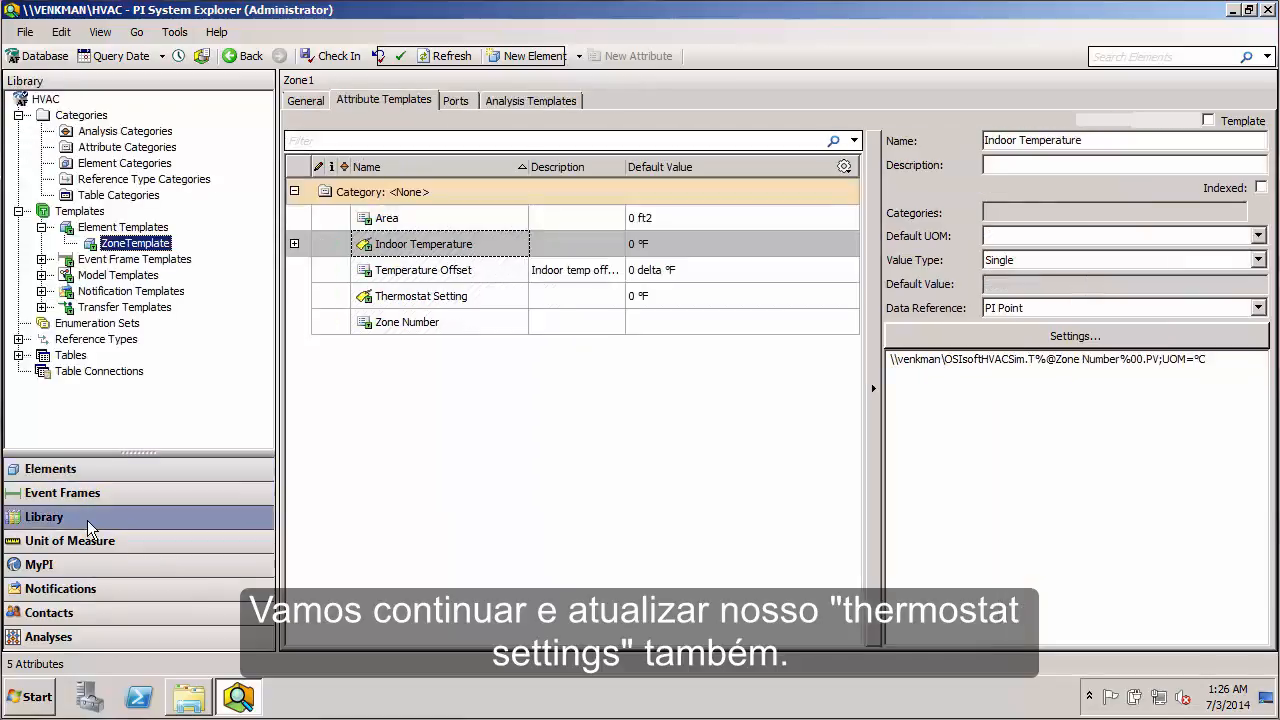
left_click(463, 296)
left_click(1047, 481)
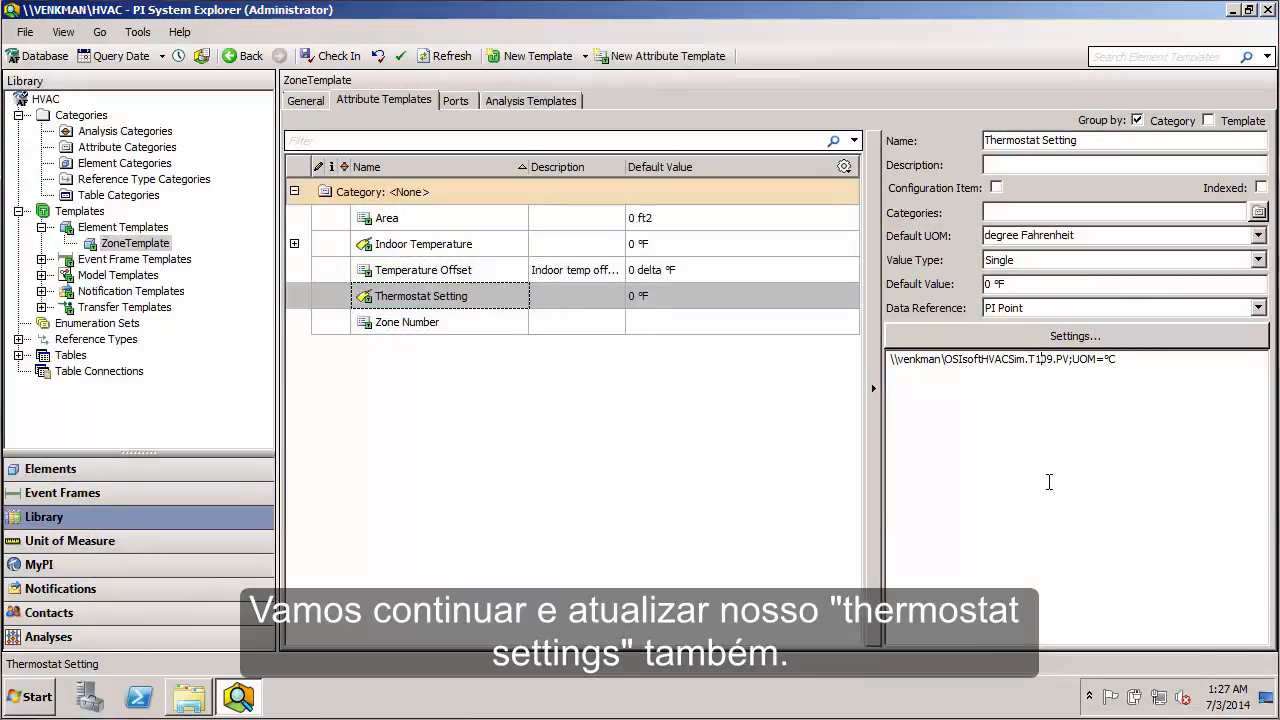
key("BackSpace")
key("BackSpace")
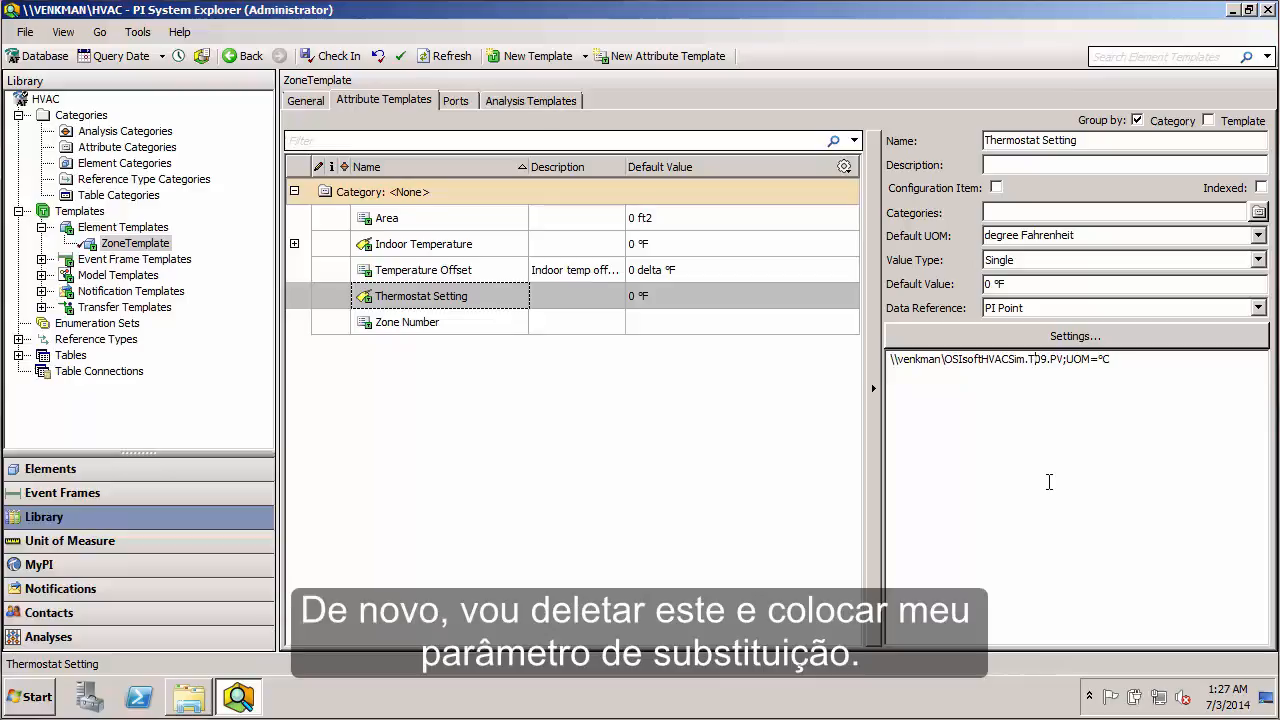
type("%@Zone Number")
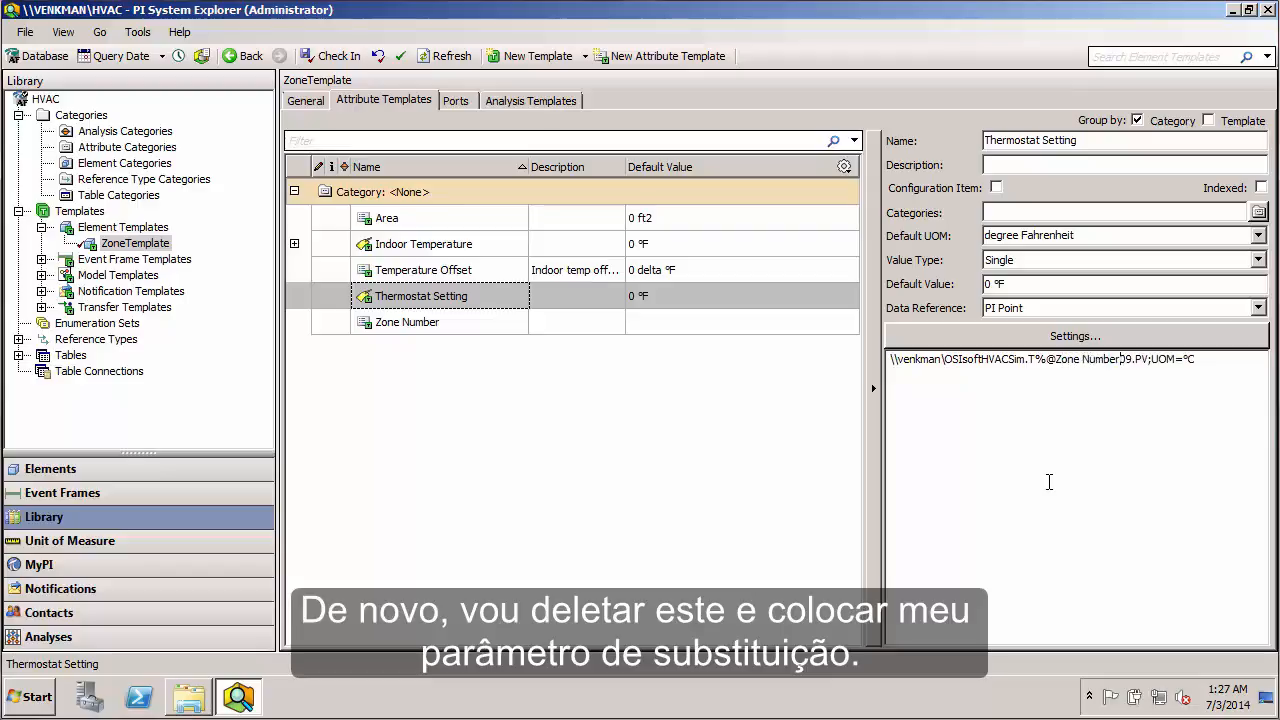
type("%")
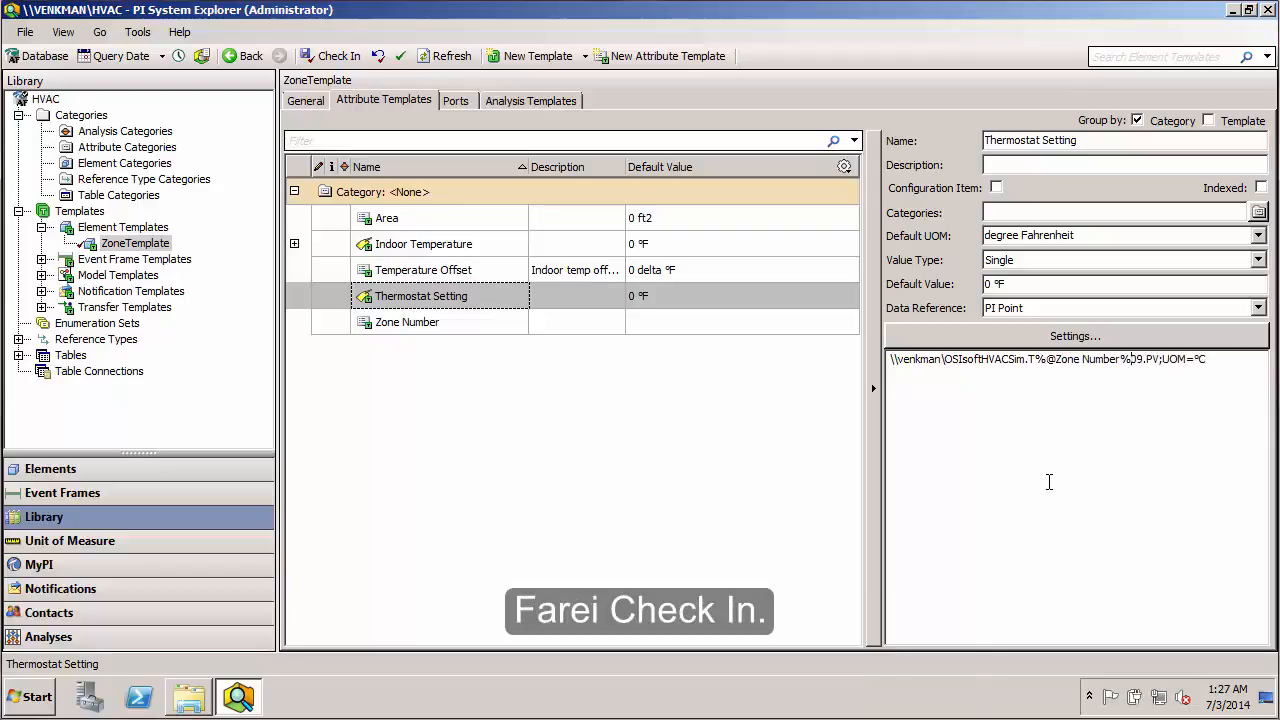
left_click(322, 58)
Step: Return to the elements and check the Thermostat Setting tag references of Zone1, Zone2 and Zone3
left_click(60, 472)
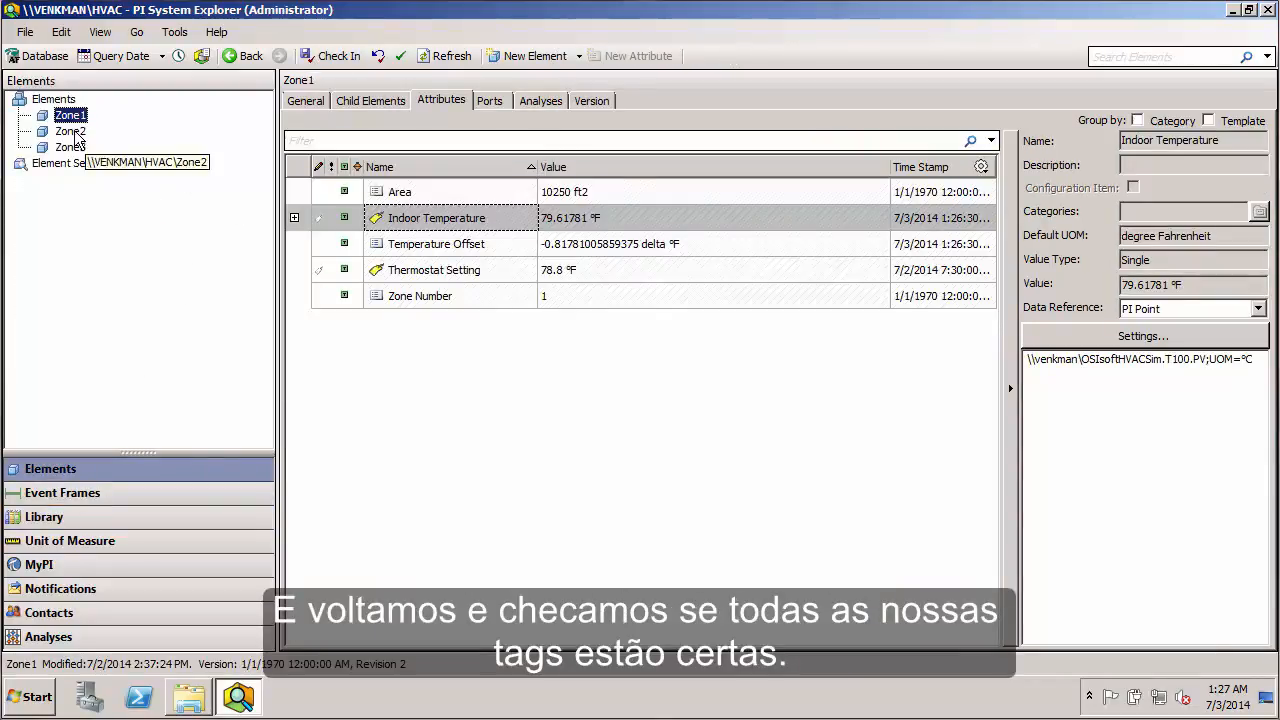
left_click(398, 270)
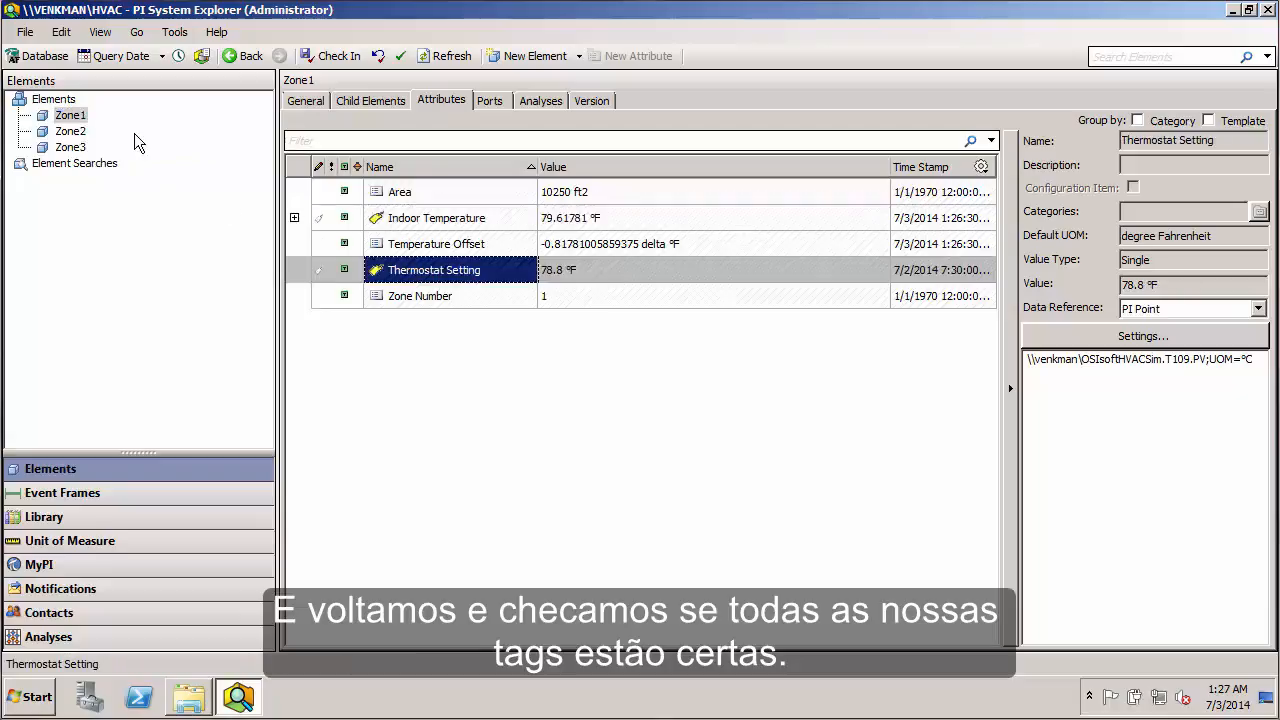
left_click(71, 133)
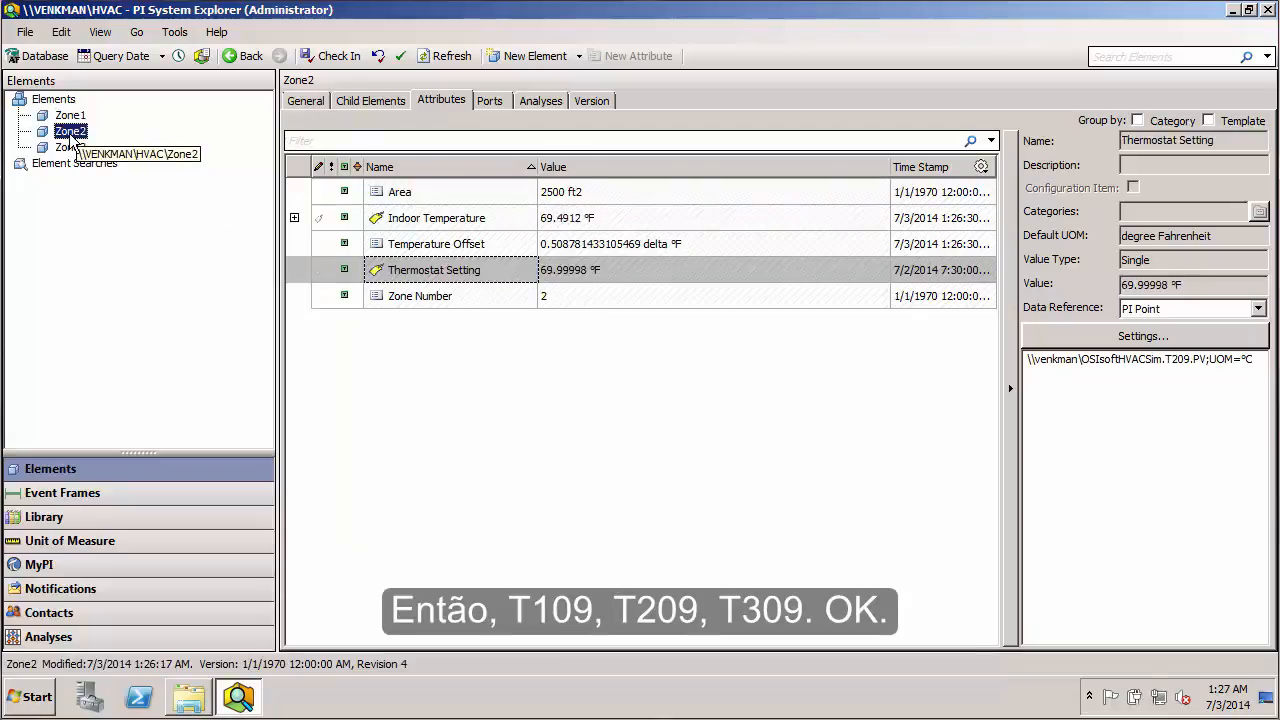
left_click(72, 148)
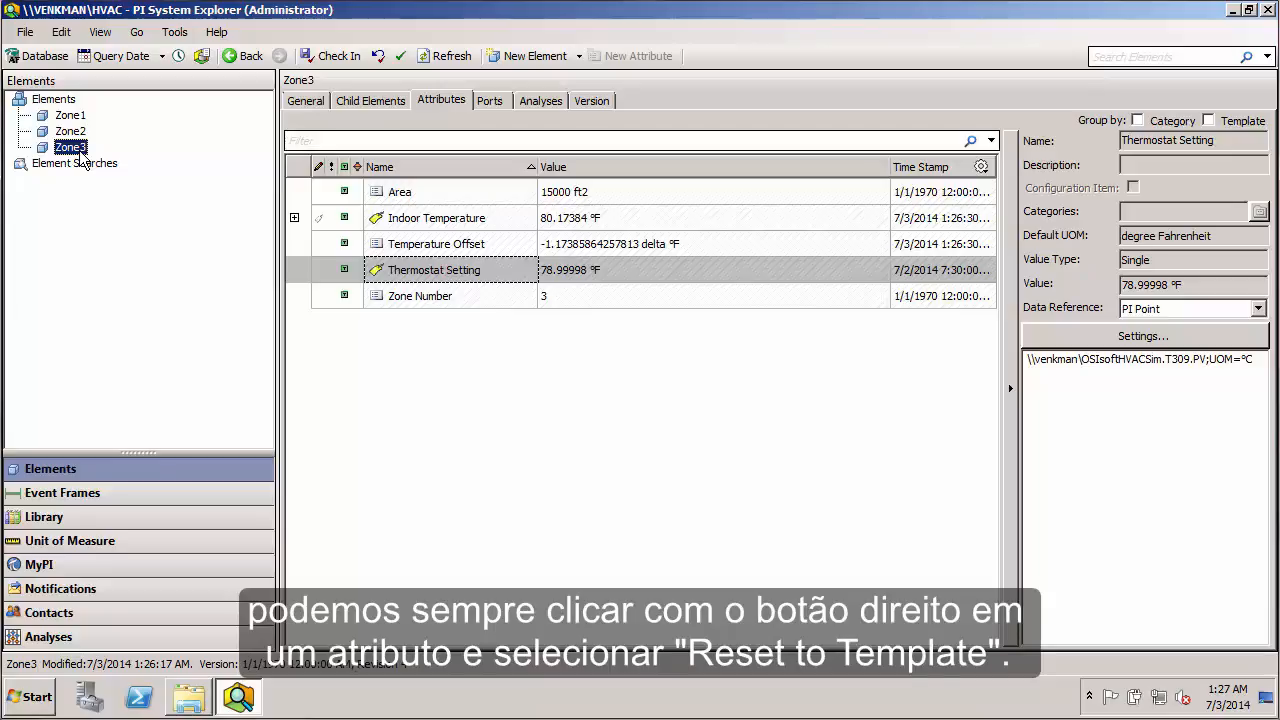
Step: Reset Zone3's Thermostat Setting attribute to the template and check in the change
right_click(541, 277)
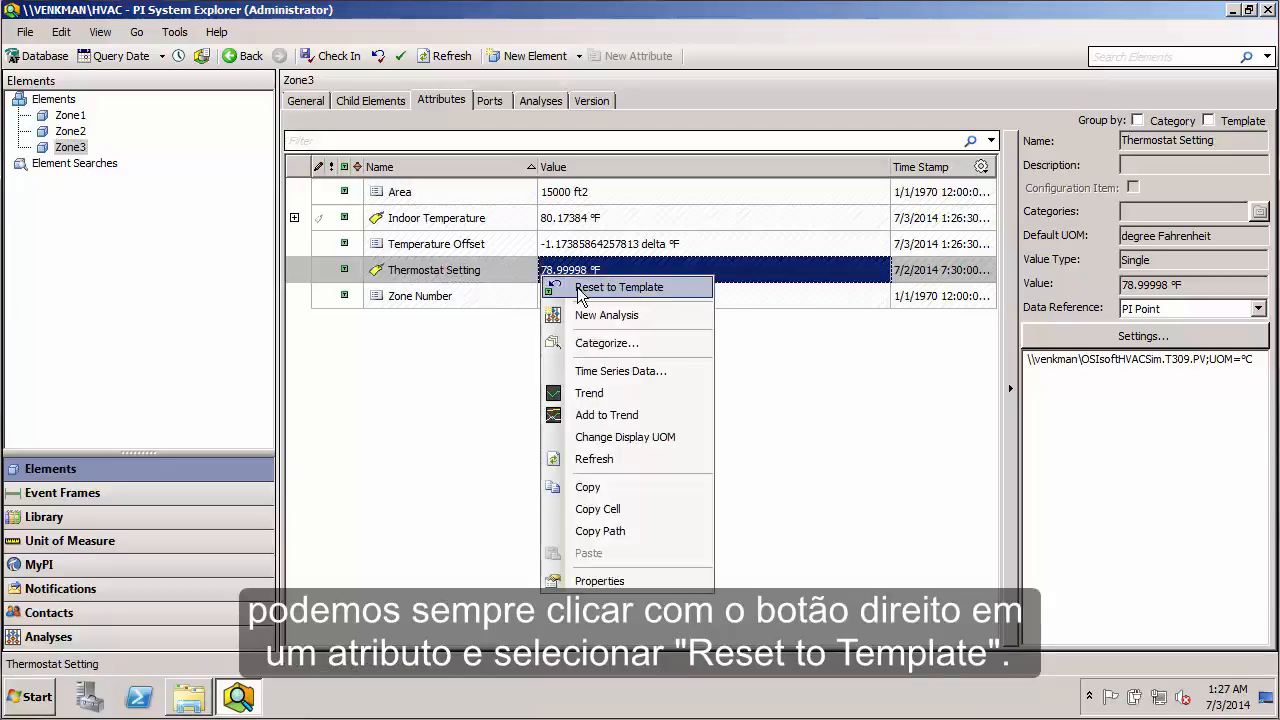
left_click(631, 288)
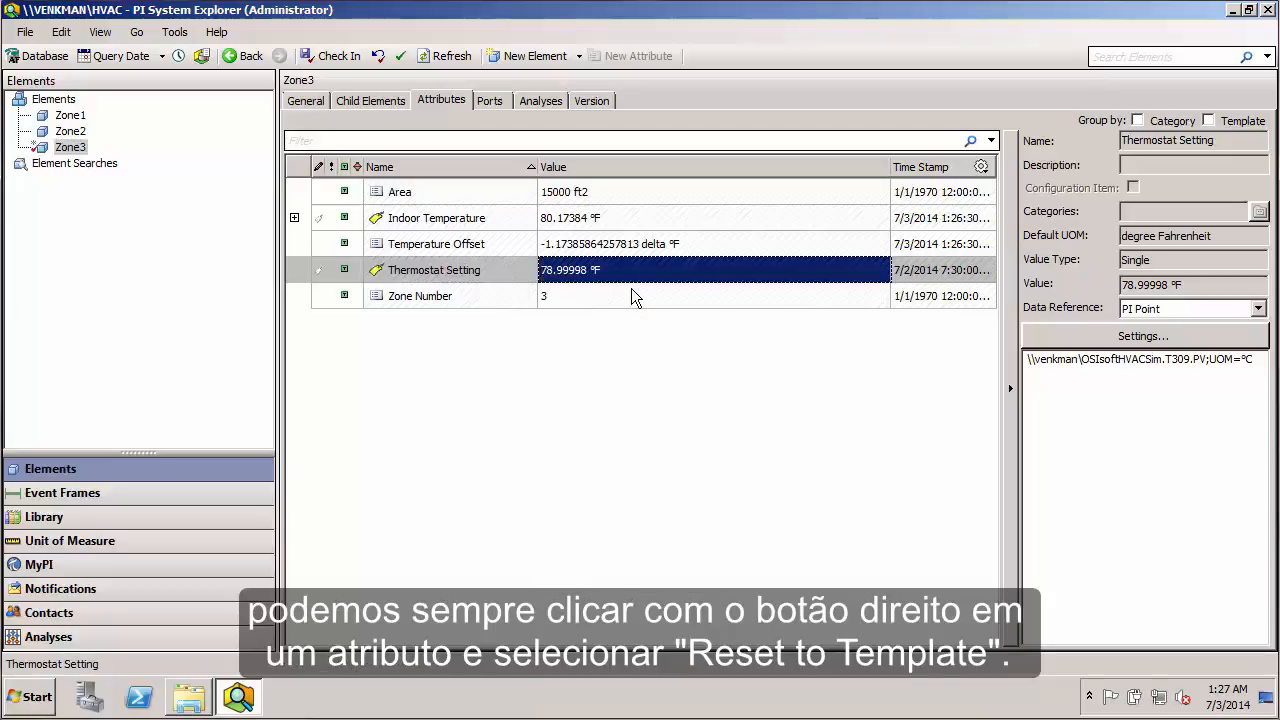
left_click(330, 56)
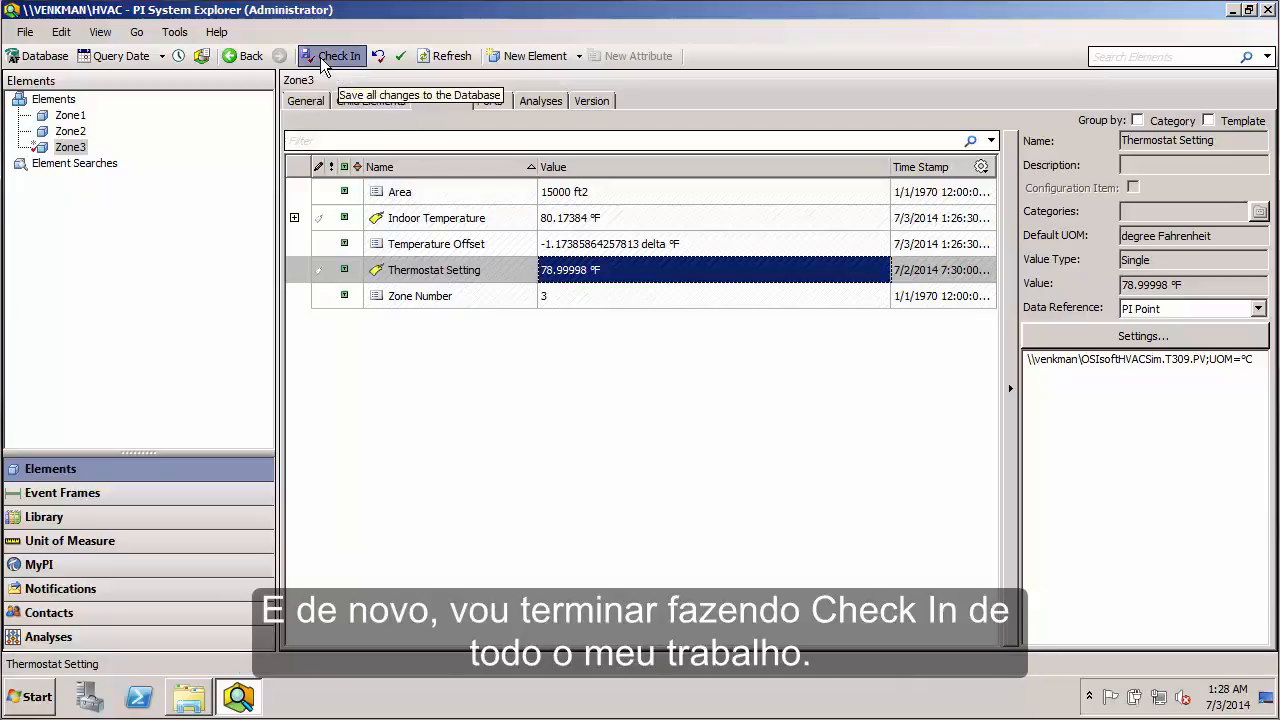